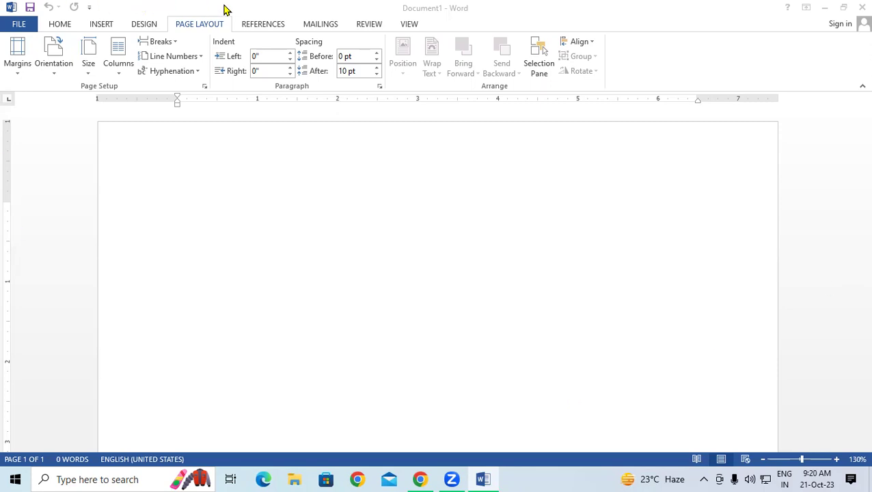
- Fill the blank document with sample paragraphs using the =rand(50) formula
{"action": "left_click", "coordinate": [251, 28]}
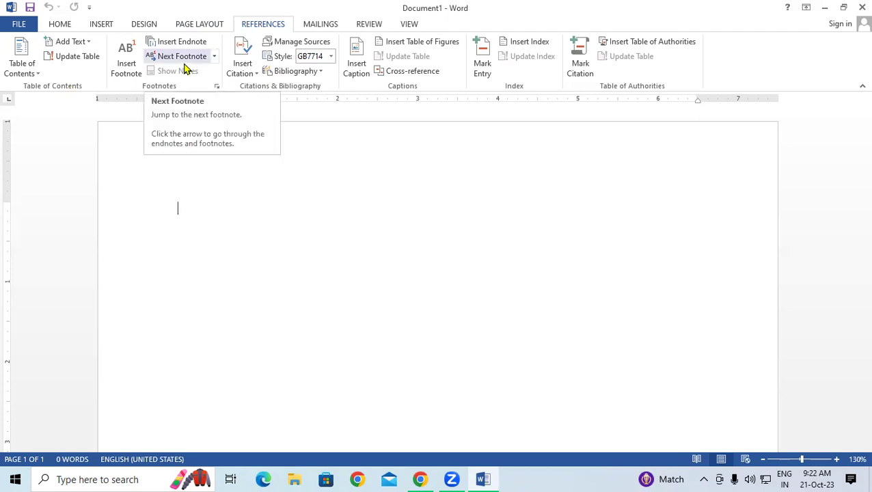
{"action": "type", "text": "="}
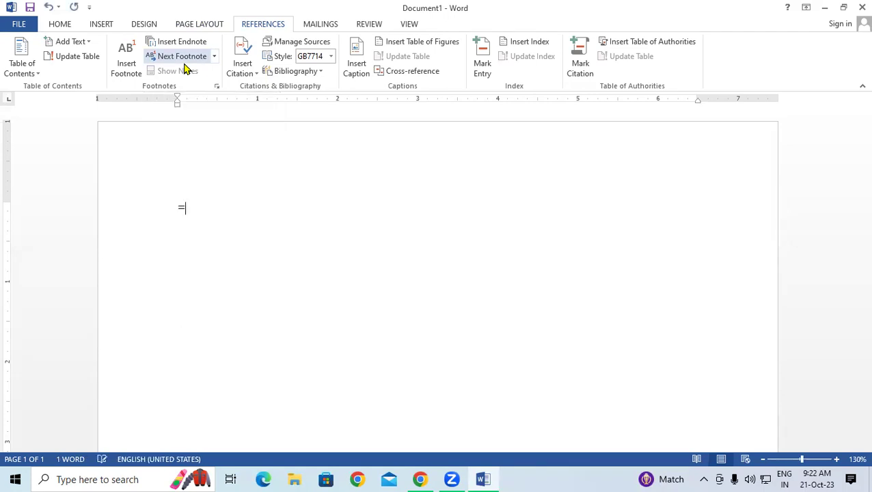
{"action": "type", "text": "rand(50)"}
{"action": "key", "text": "Return"}
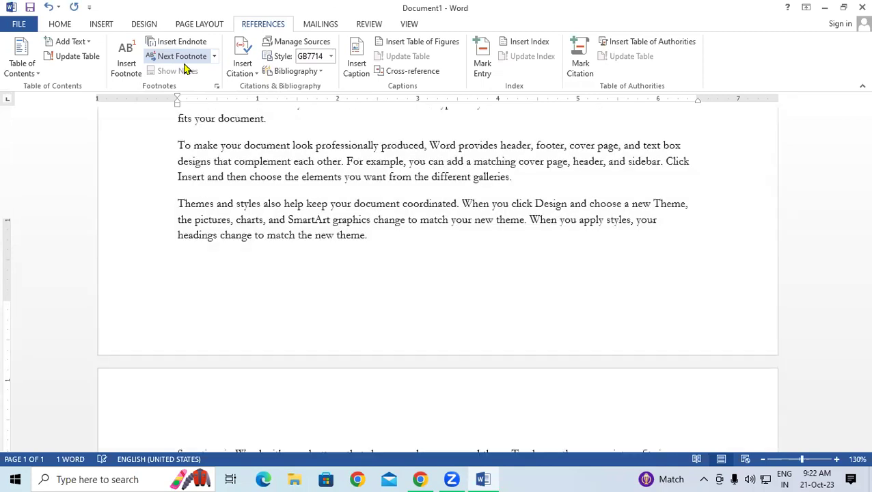
- Insert a page break before the first paragraph so the first page is blank
{"action": "left_click_drag", "start_coordinate": [854, 375], "coordinate": [856, 113]}
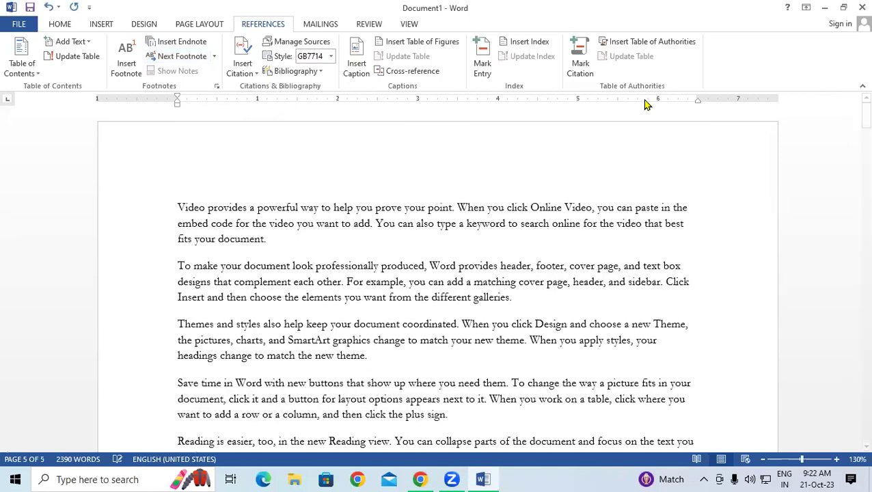
{"action": "left_click", "coordinate": [174, 203]}
{"action": "key", "text": "ctrl+Return"}
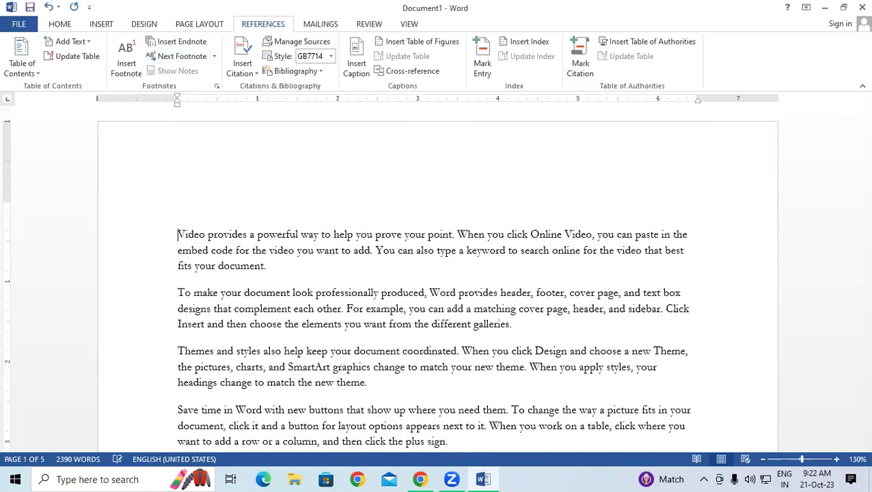
- Add the line "Computer Memory" above the first paragraph on page 2
{"action": "scroll", "coordinate": [437, 307], "scroll_direction": "down", "scroll_amount": 2}
{"action": "scroll", "coordinate": [437, 308], "scroll_direction": "down", "scroll_amount": 3}
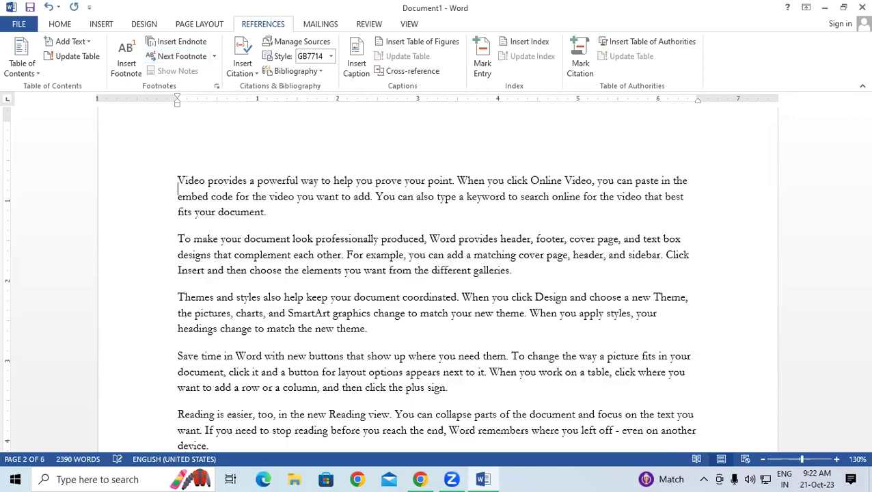
{"action": "scroll", "coordinate": [181, 198], "scroll_direction": "up", "scroll_amount": 3}
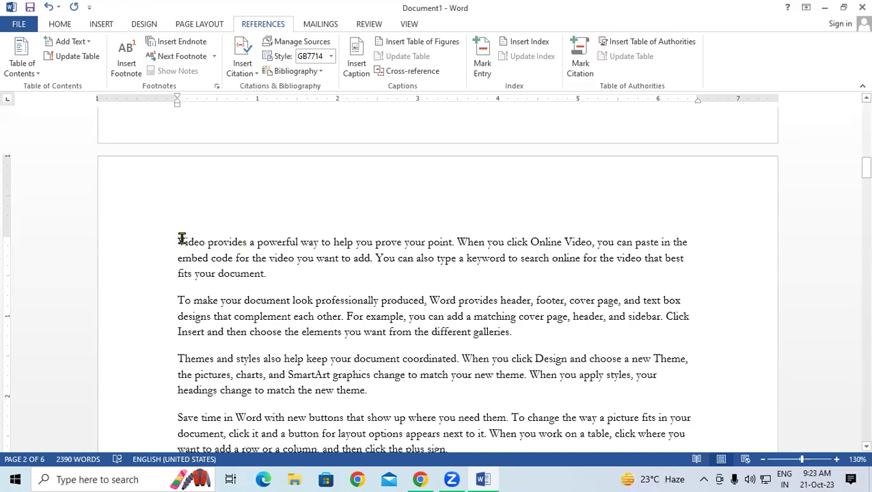
{"action": "key", "text": "Return"}
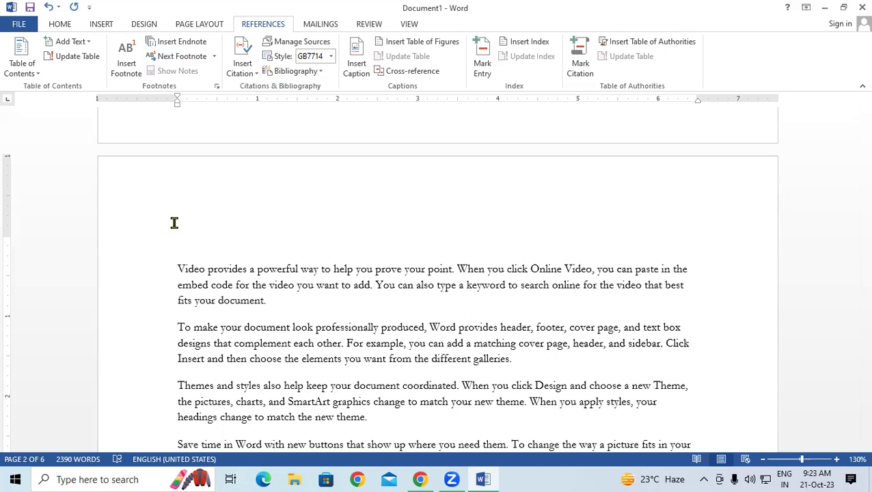
{"action": "type", "text": "Computer "}
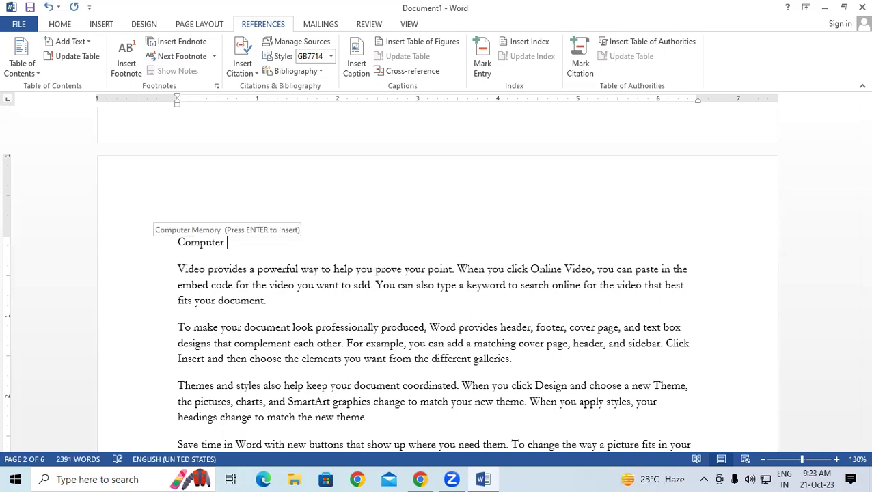
{"action": "type", "text": "Memory"}
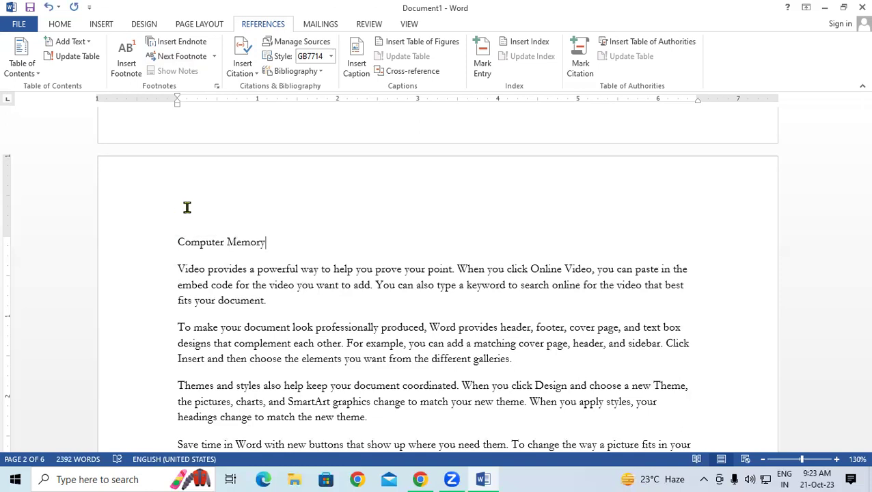
{"action": "left_click", "coordinate": [270, 244], "text": "shift"}
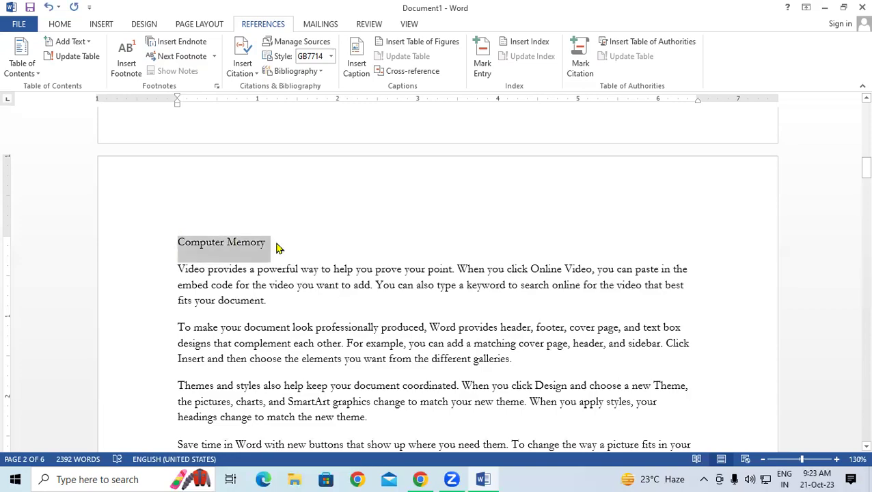
- Add the line "Types of Software" above the first paragraph on page 4
{"action": "scroll", "coordinate": [338, 281], "scroll_direction": "down", "scroll_amount": 5}
{"action": "scroll", "coordinate": [337, 279], "scroll_direction": "down", "scroll_amount": 15}
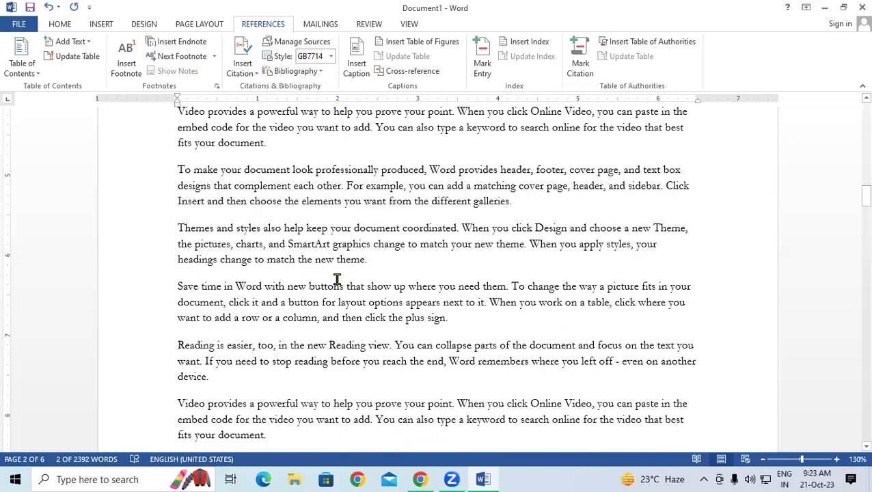
{"action": "scroll", "coordinate": [337, 279], "scroll_direction": "down", "scroll_amount": 15}
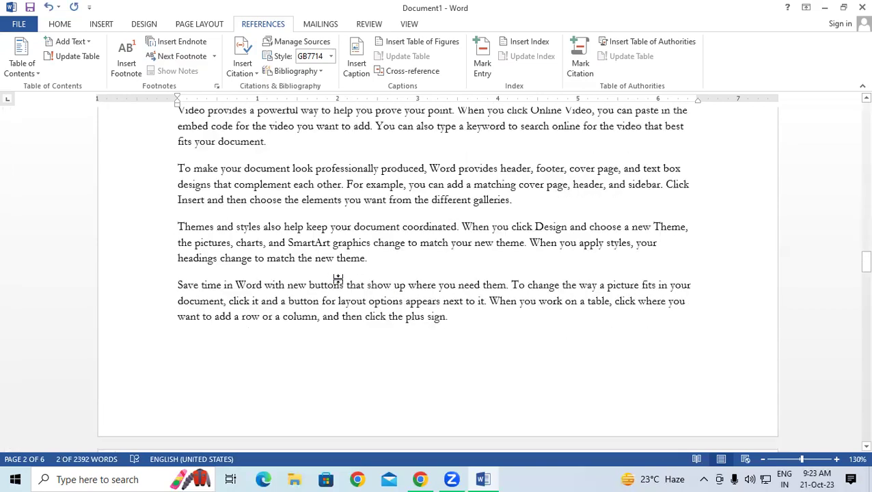
{"action": "left_click", "coordinate": [177, 222]}
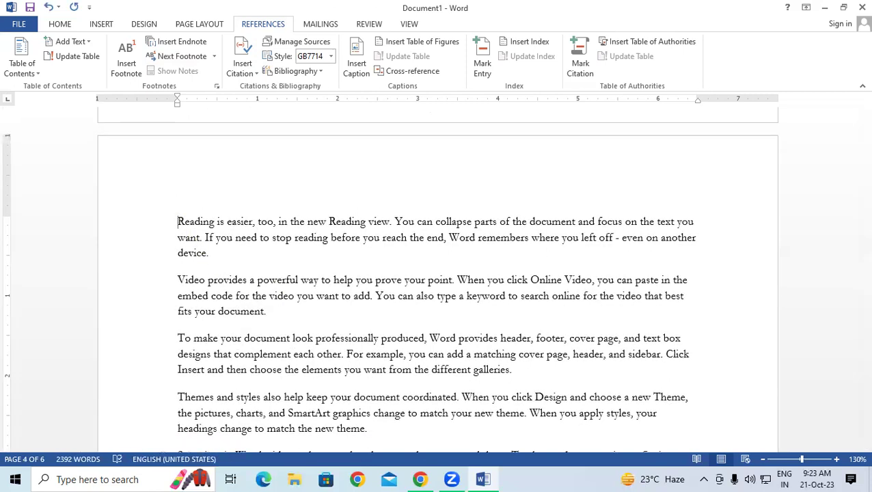
{"action": "scroll", "coordinate": [435, 333], "scroll_direction": "up", "scroll_amount": 1}
{"action": "left_click", "coordinate": [186, 198]}
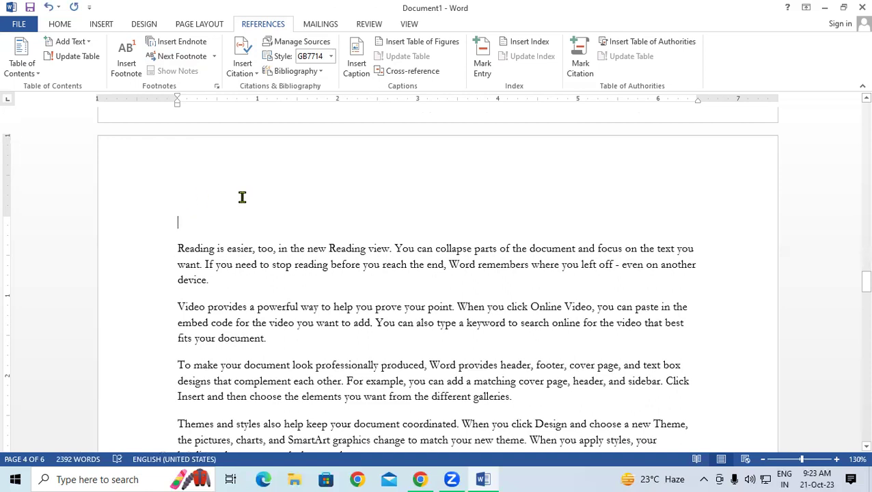
{"action": "type", "text": "Type"}
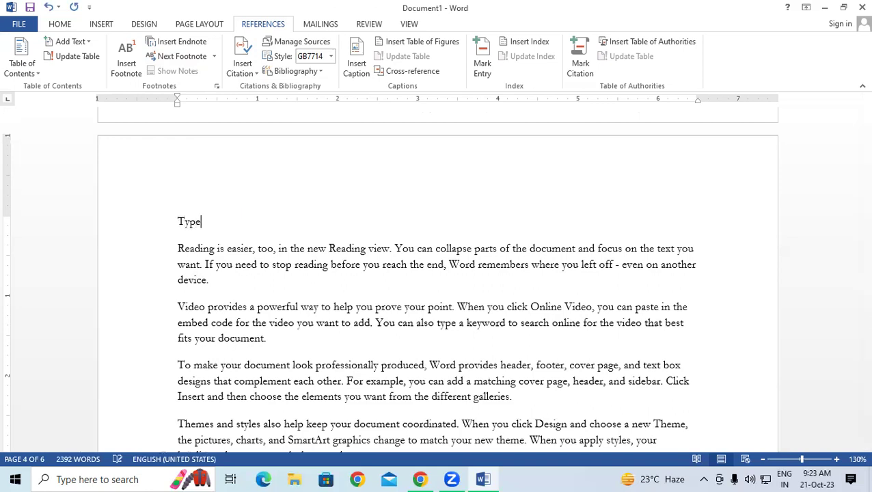
{"action": "type", "text": "s of Software"}
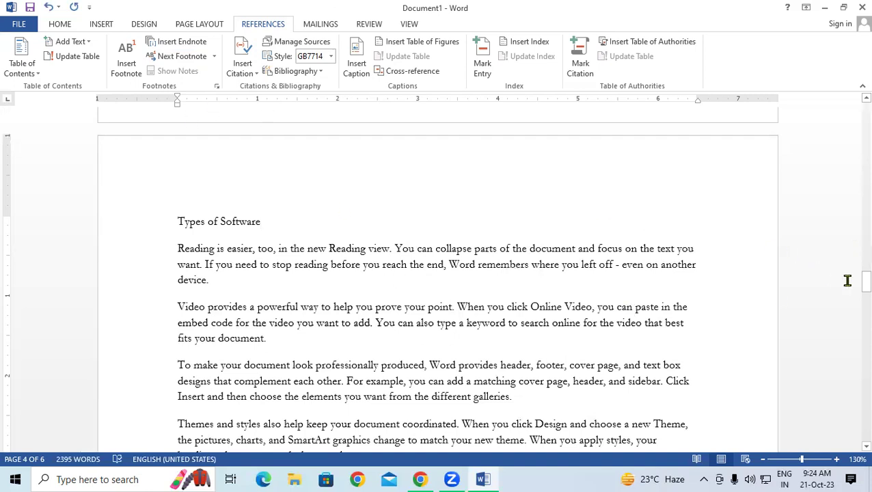
- Mark the "Computer Memory" line on page 2 as a Level 1 entry for the table of contents
{"action": "left_click_drag", "start_coordinate": [855, 281], "coordinate": [850, 103]}
{"action": "scroll", "coordinate": [853, 452], "scroll_direction": "down", "scroll_amount": 1}
{"action": "scroll", "coordinate": [853, 453], "scroll_direction": "down", "scroll_amount": 2}
{"action": "scroll", "coordinate": [853, 452], "scroll_direction": "down", "scroll_amount": 1}
{"action": "left_click_drag", "start_coordinate": [863, 122], "coordinate": [855, 171]}
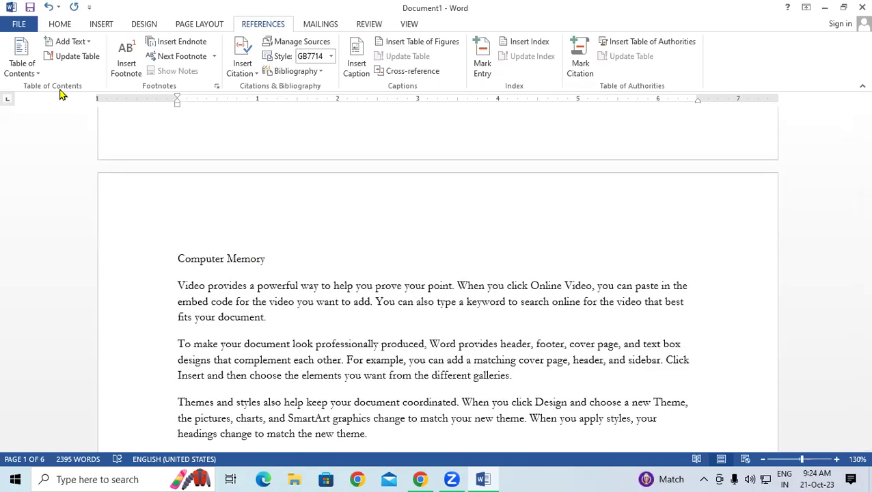
{"action": "left_click", "coordinate": [71, 43]}
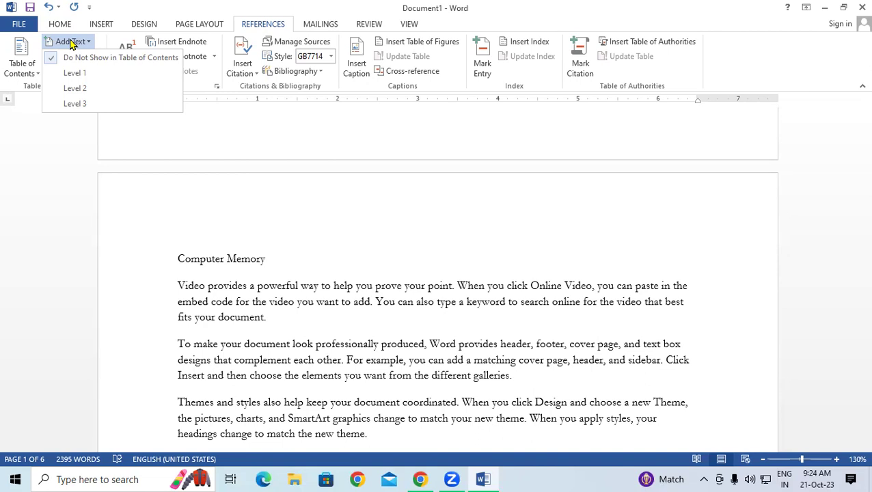
{"action": "left_click", "coordinate": [268, 265]}
{"action": "left_click_drag", "start_coordinate": [175, 258], "coordinate": [274, 265]}
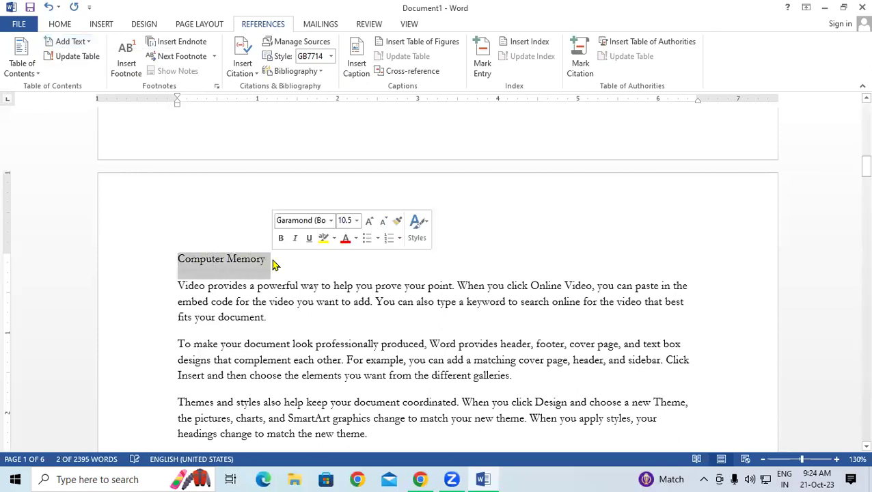
{"action": "left_click", "coordinate": [75, 42]}
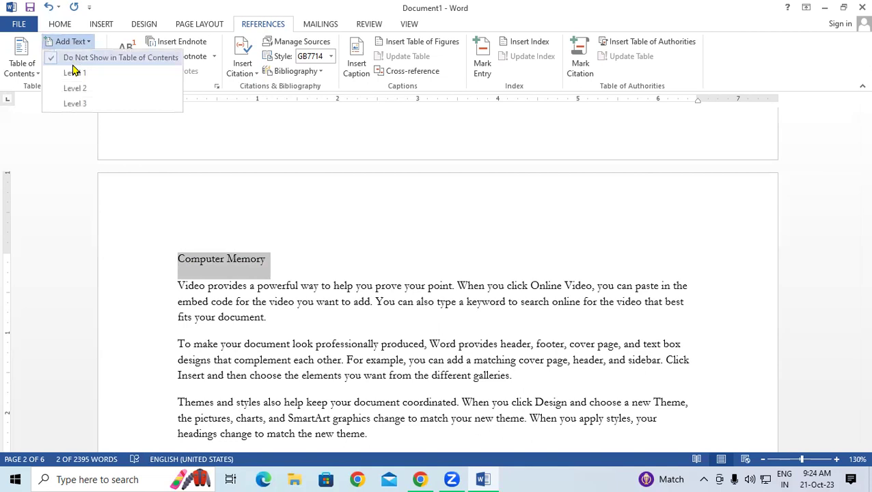
{"action": "left_click", "coordinate": [75, 73]}
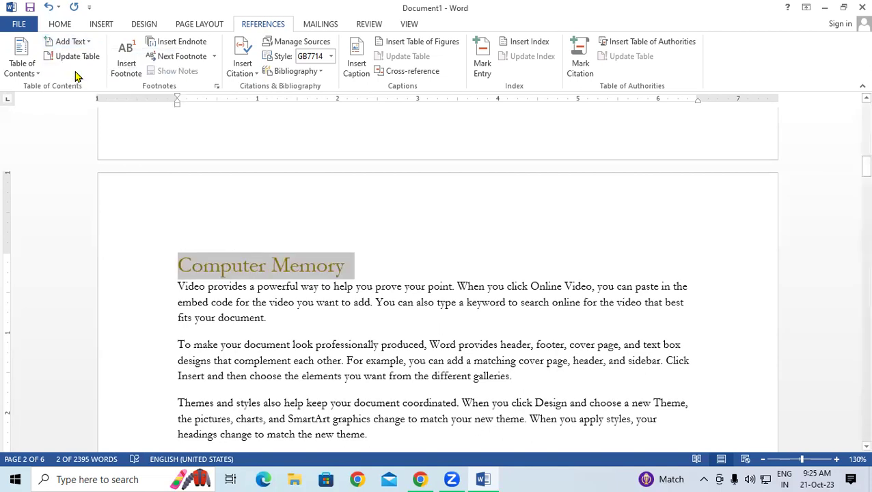
- Mark the "Types of Software" line on page 4 as a Level 1 entry for the table of contents
{"action": "left_click", "coordinate": [413, 287]}
{"action": "scroll", "coordinate": [413, 287], "scroll_direction": "down", "scroll_amount": 3}
{"action": "scroll", "coordinate": [413, 287], "scroll_direction": "down", "scroll_amount": 20}
{"action": "scroll", "coordinate": [412, 287], "scroll_direction": "down", "scroll_amount": 20}
{"action": "scroll", "coordinate": [413, 287], "scroll_direction": "down", "scroll_amount": 6}
{"action": "scroll", "coordinate": [413, 287], "scroll_direction": "up", "scroll_amount": 1}
{"action": "left_click", "coordinate": [266, 201]}
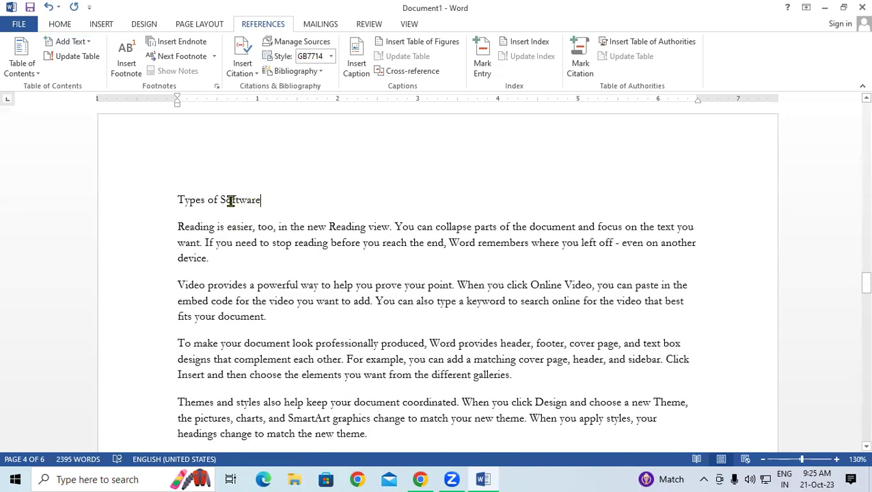
{"action": "left_click_drag", "start_coordinate": [231, 200], "coordinate": [177, 199]}
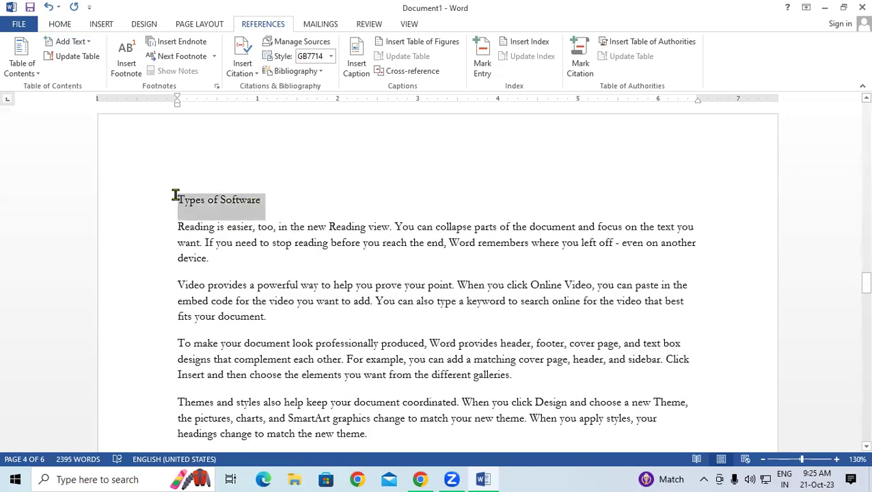
{"action": "left_click", "coordinate": [74, 42]}
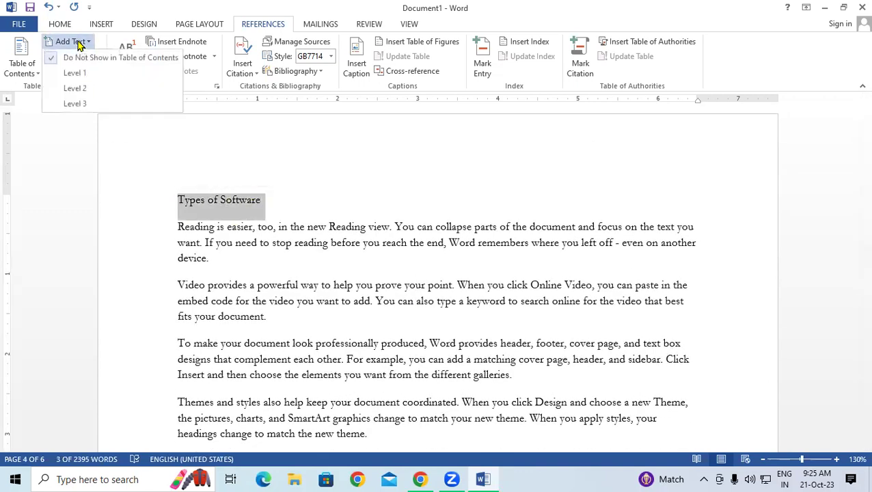
{"action": "left_click", "coordinate": [86, 73]}
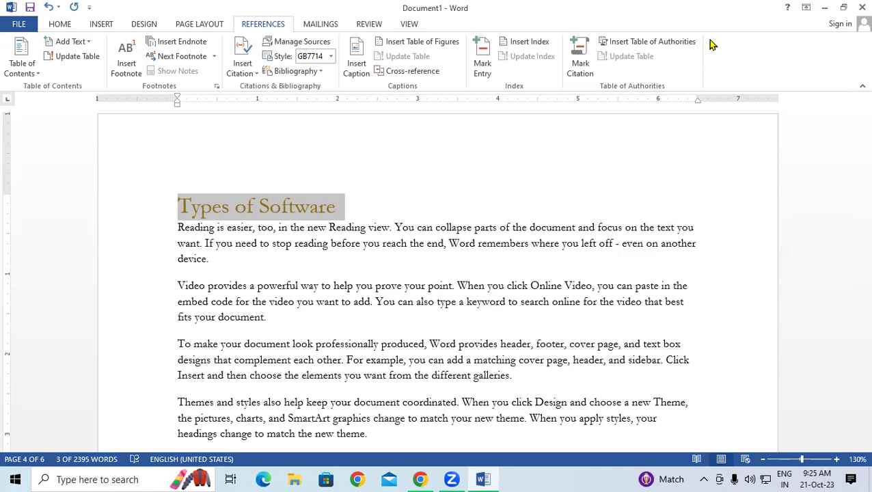
- Add the line "Primary Memory" after the fourth paragraph under the "Computer Memory" heading
{"action": "left_click_drag", "start_coordinate": [864, 287], "coordinate": [859, 100]}
{"action": "scroll", "coordinate": [853, 445], "scroll_direction": "down", "scroll_amount": 2}
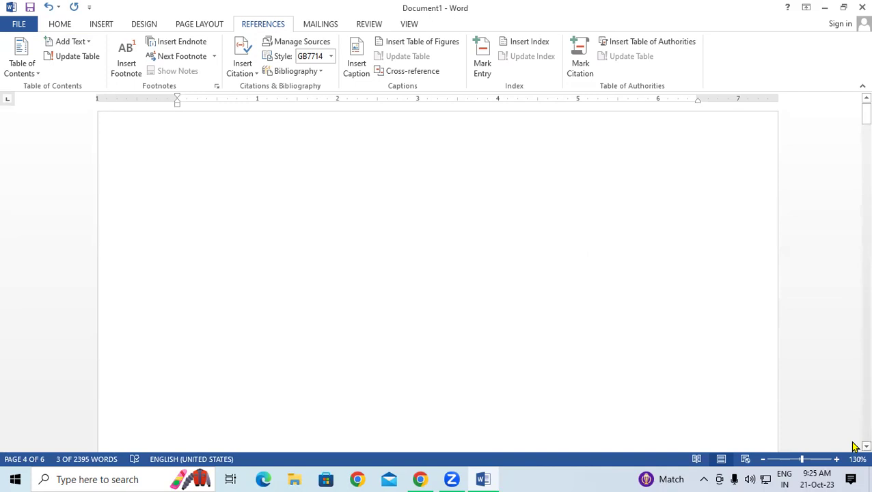
{"action": "scroll", "coordinate": [852, 447], "scroll_direction": "down", "scroll_amount": 3}
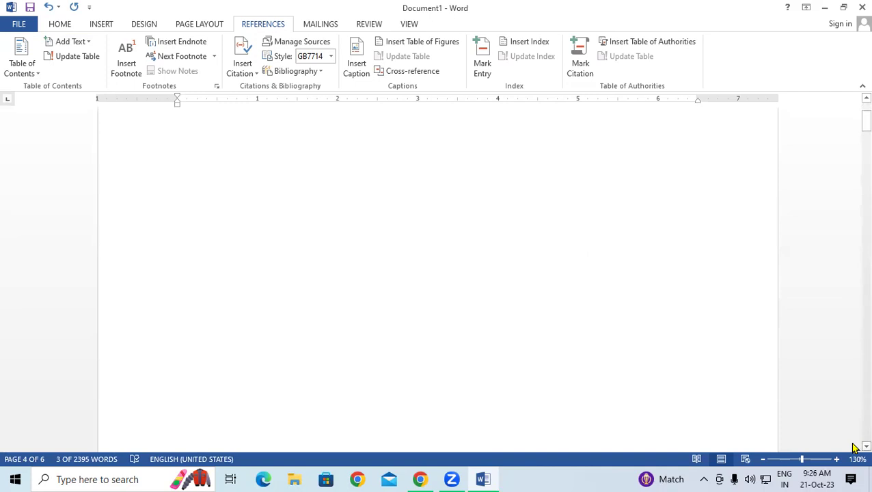
{"action": "scroll", "coordinate": [853, 449], "scroll_direction": "down", "scroll_amount": 1}
{"action": "scroll", "coordinate": [853, 448], "scroll_direction": "down", "scroll_amount": 1}
{"action": "scroll", "coordinate": [853, 448], "scroll_direction": "down", "scroll_amount": 3}
{"action": "scroll", "coordinate": [853, 448], "scroll_direction": "down", "scroll_amount": 5}
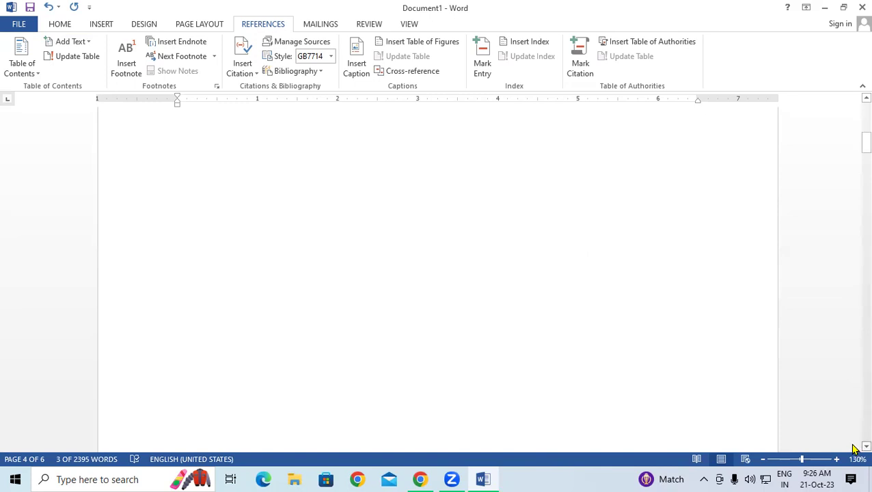
{"action": "scroll", "coordinate": [853, 450], "scroll_direction": "down", "scroll_amount": 6}
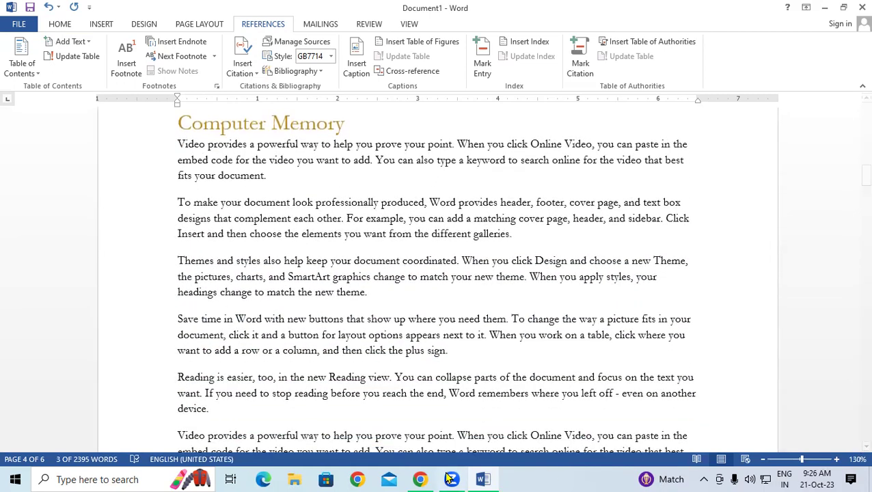
{"action": "left_click", "coordinate": [465, 350]}
{"action": "key", "text": "Return"}
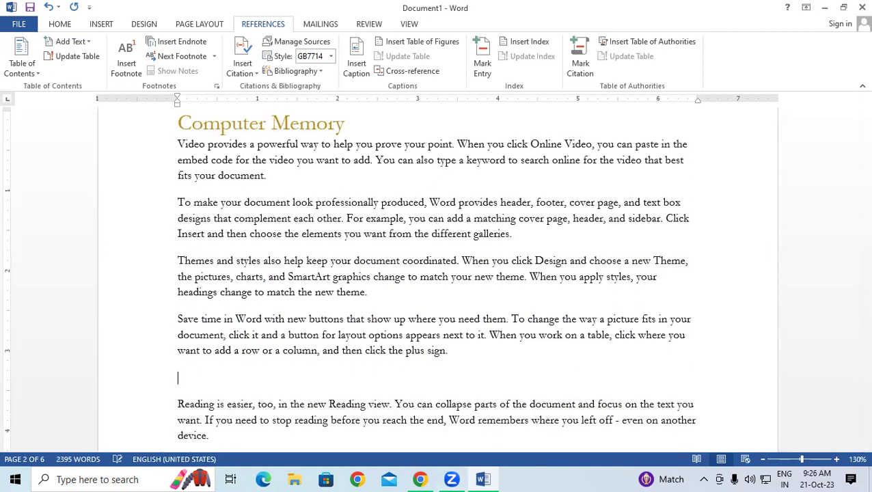
{"action": "type", "text": "Primary Memory"}
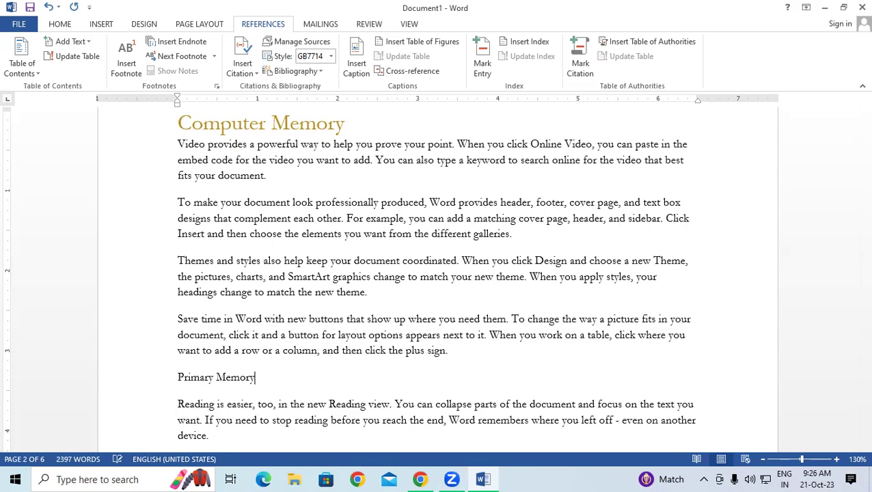
- Add the line "Secondary Memory" above the first paragraph on page 3
{"action": "scroll", "coordinate": [854, 451], "scroll_direction": "down", "scroll_amount": 2}
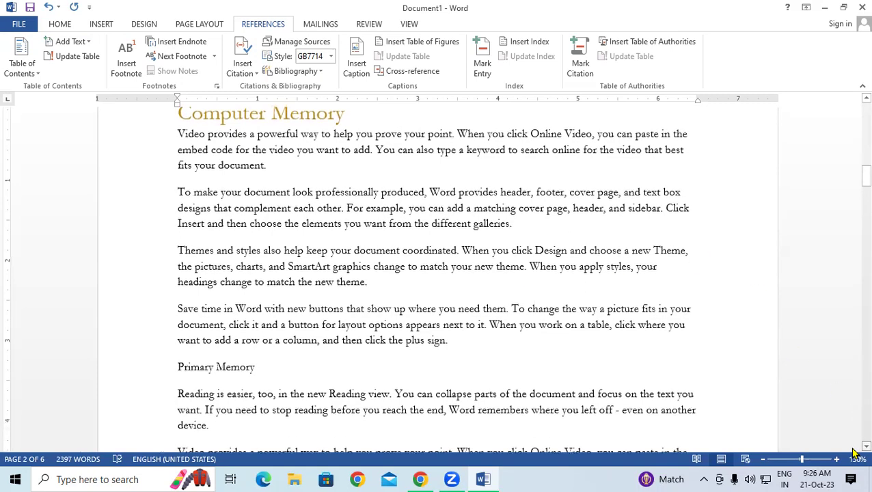
{"action": "scroll", "coordinate": [853, 453], "scroll_direction": "down", "scroll_amount": 8}
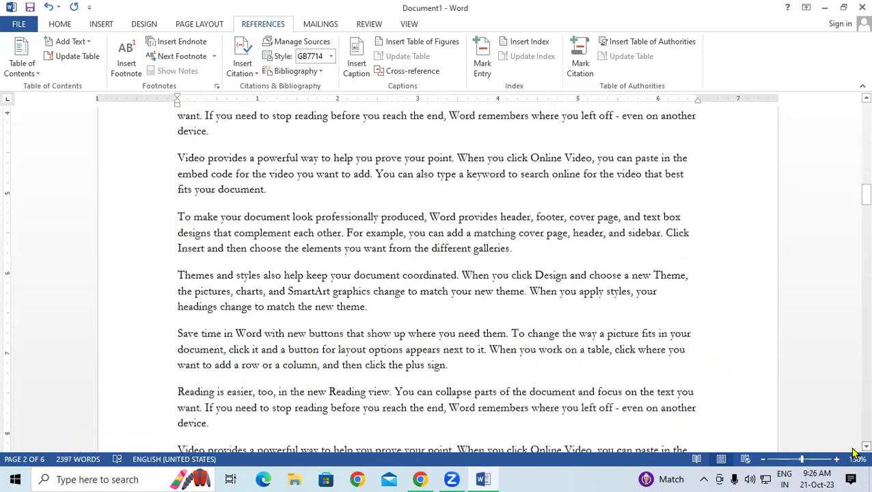
{"action": "scroll", "coordinate": [854, 453], "scroll_direction": "down", "scroll_amount": 10}
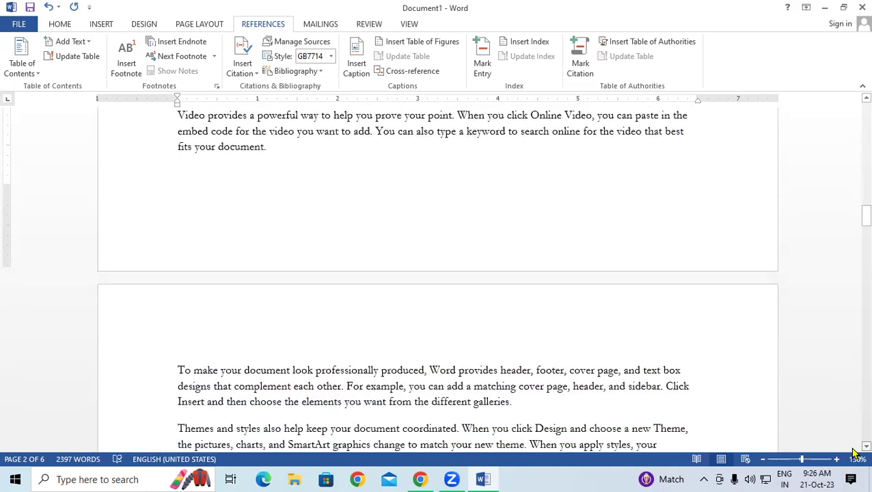
{"action": "left_click", "coordinate": [173, 299]}
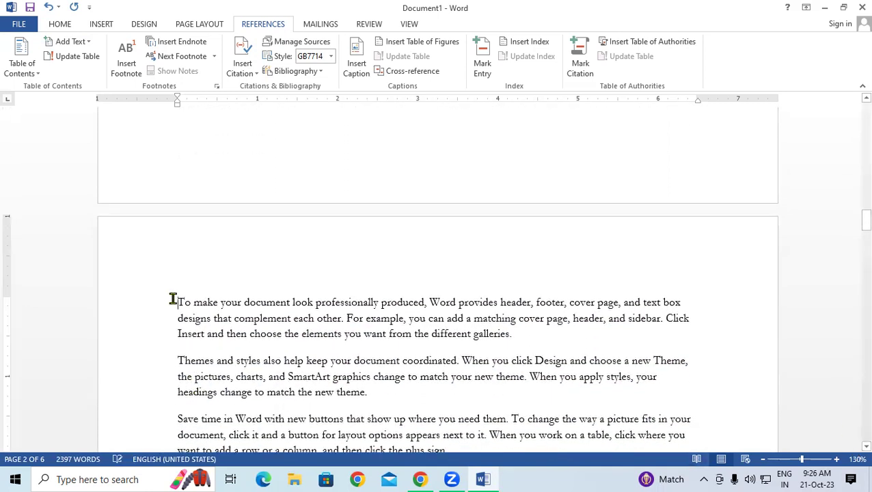
{"action": "key", "text": "Return"}
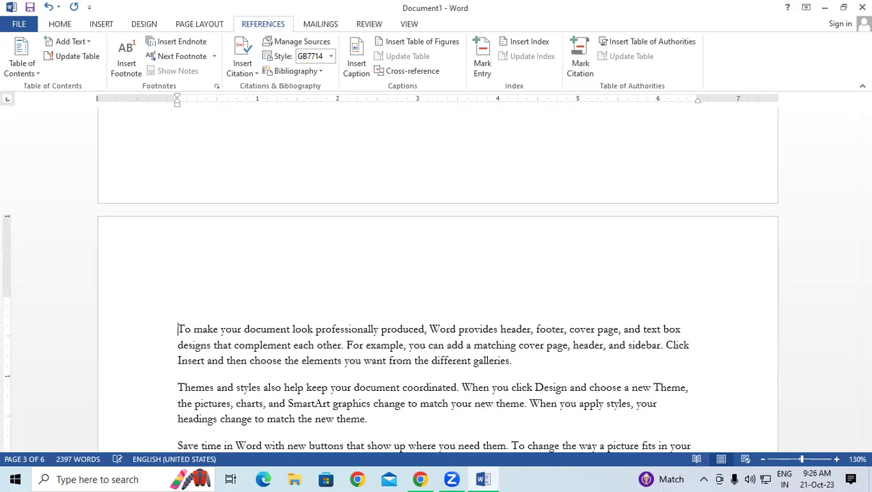
{"action": "type", "text": "Secondary Mem"}
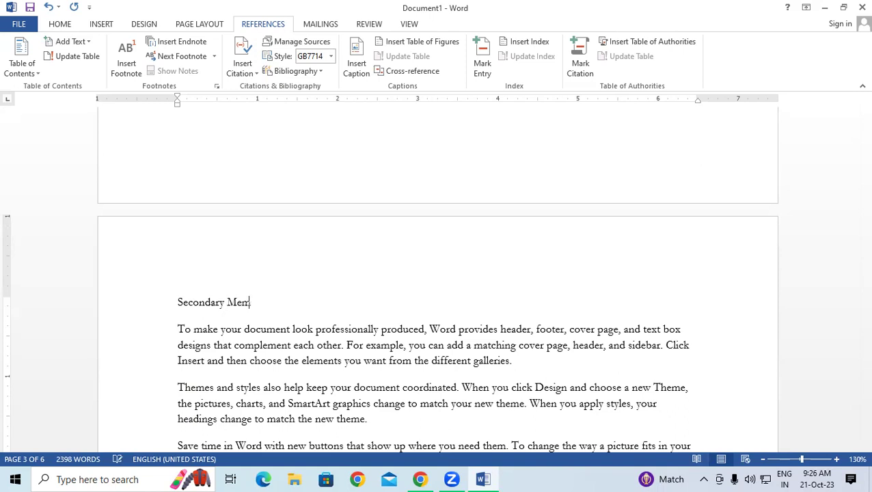
{"action": "type", "text": "ory"}
- Mark the "Primary Memory" line on page 2 as a Level 2 entry for the table of contents
{"action": "left_click_drag", "start_coordinate": [854, 233], "coordinate": [843, 200]}
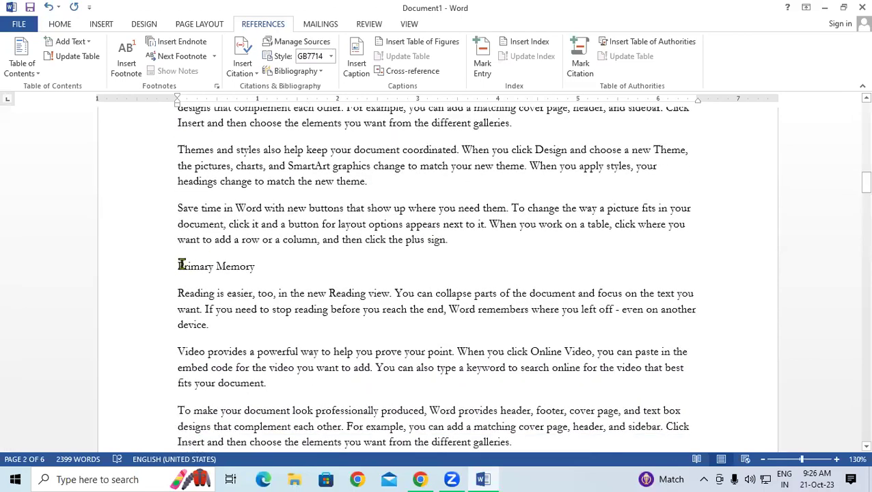
{"action": "left_click", "coordinate": [177, 267]}
{"action": "left_click", "coordinate": [254, 269], "text": "shift"}
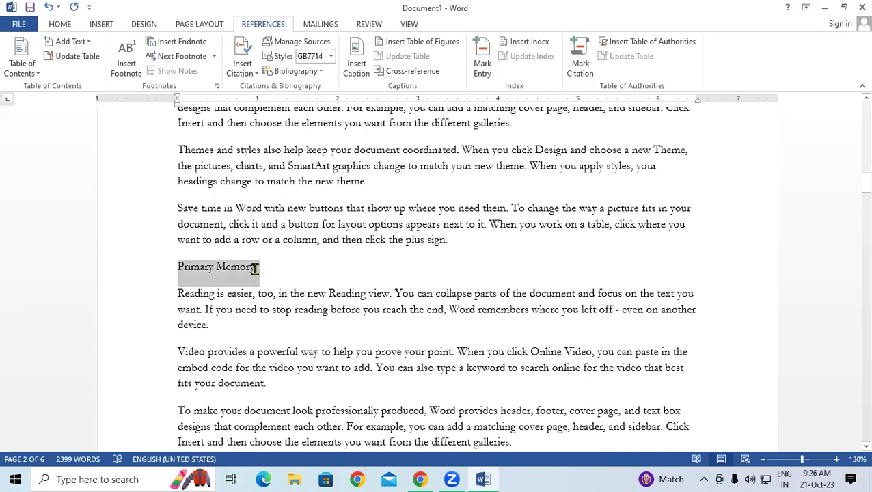
{"action": "left_click", "coordinate": [79, 44]}
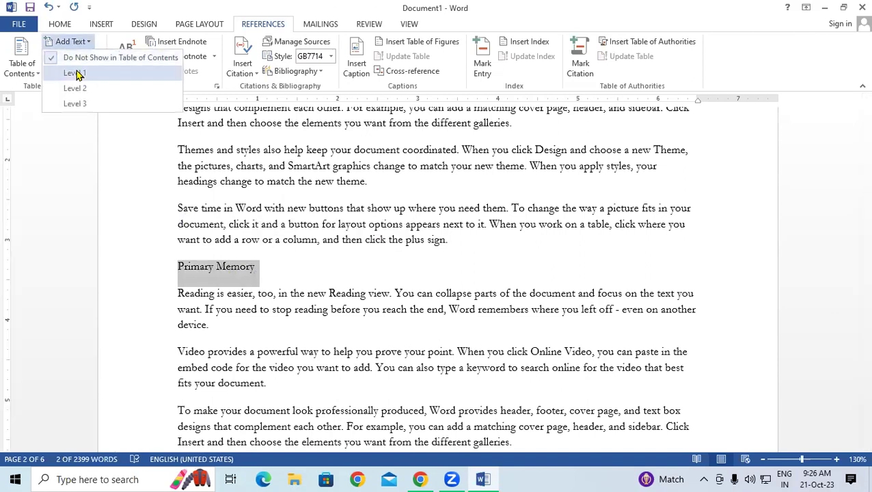
{"action": "left_click", "coordinate": [76, 91]}
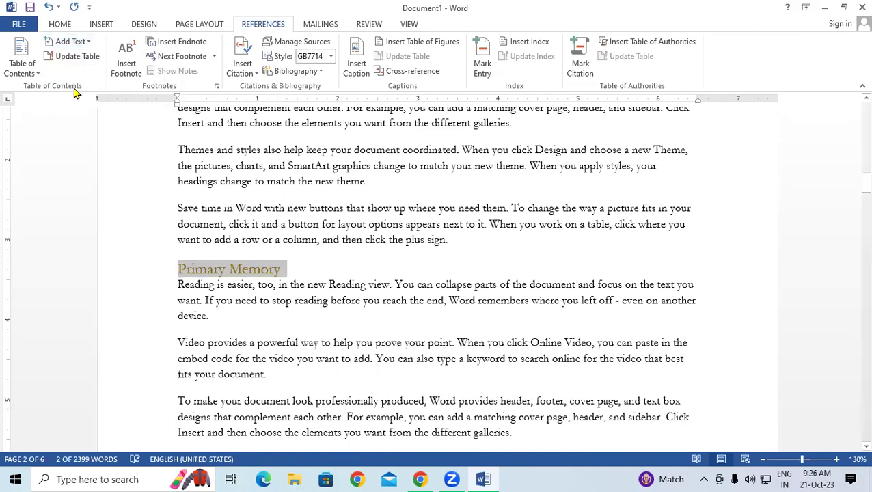
{"action": "left_click", "coordinate": [355, 274]}
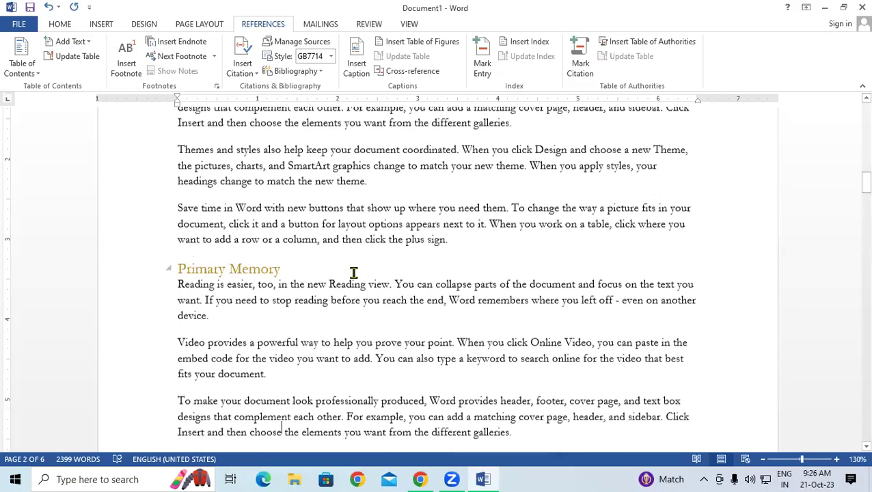
- Mark the "Secondary Memory" line on page 3 as a Level 2 entry for the table of contents
{"action": "scroll", "coordinate": [355, 273], "scroll_direction": "down", "scroll_amount": 3}
{"action": "scroll", "coordinate": [354, 273], "scroll_direction": "down", "scroll_amount": 10}
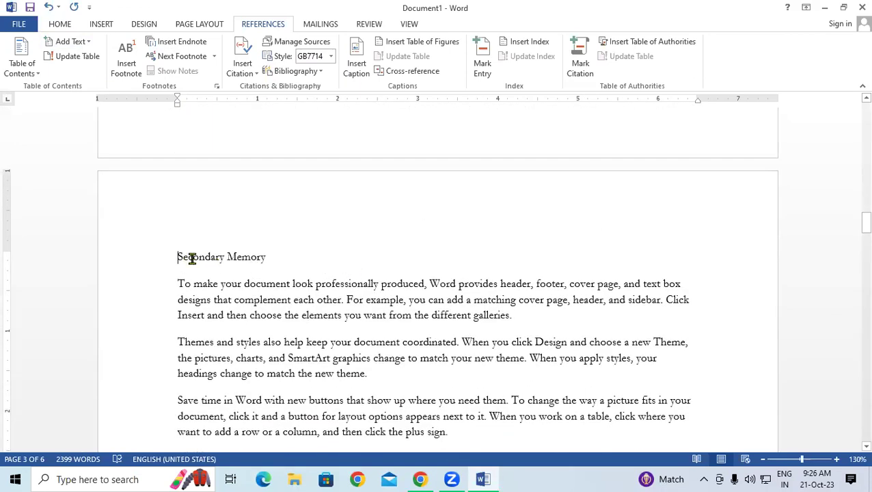
{"action": "left_click_drag", "start_coordinate": [188, 257], "coordinate": [266, 257]}
{"action": "left_click", "coordinate": [72, 41]}
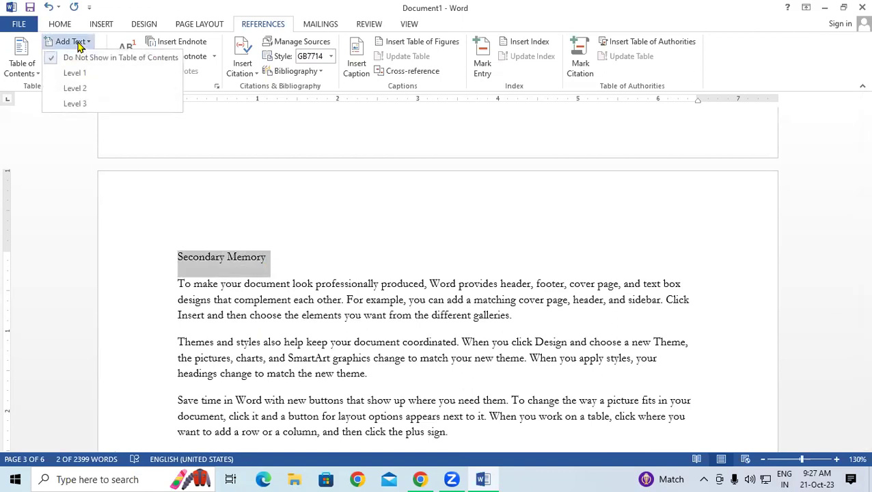
{"action": "left_click", "coordinate": [86, 89]}
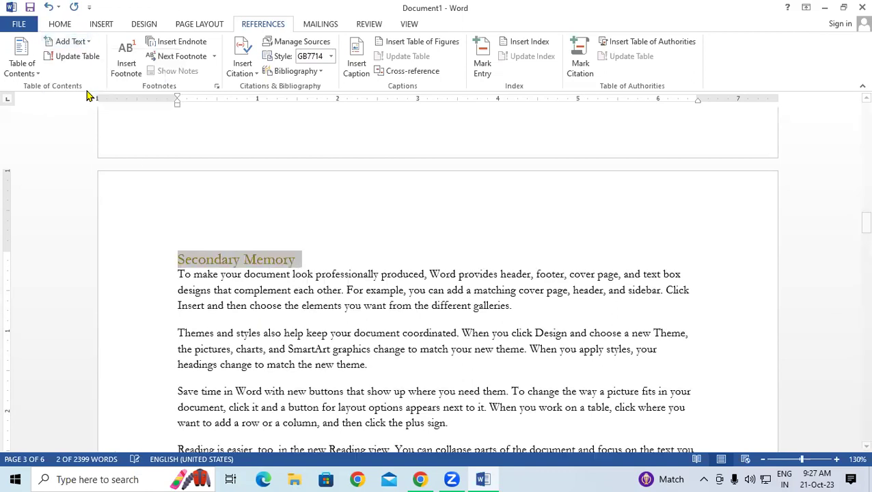
{"action": "left_click", "coordinate": [337, 263]}
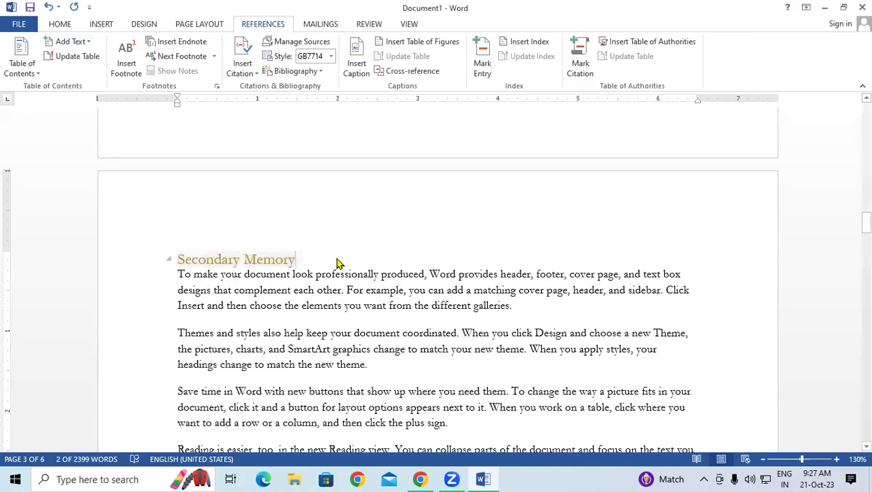
- Add the line "System Software" after the third paragraph under the "Types of Software" heading
{"action": "left_click_drag", "start_coordinate": [855, 228], "coordinate": [853, 308]}
{"action": "left_click", "coordinate": [539, 281]}
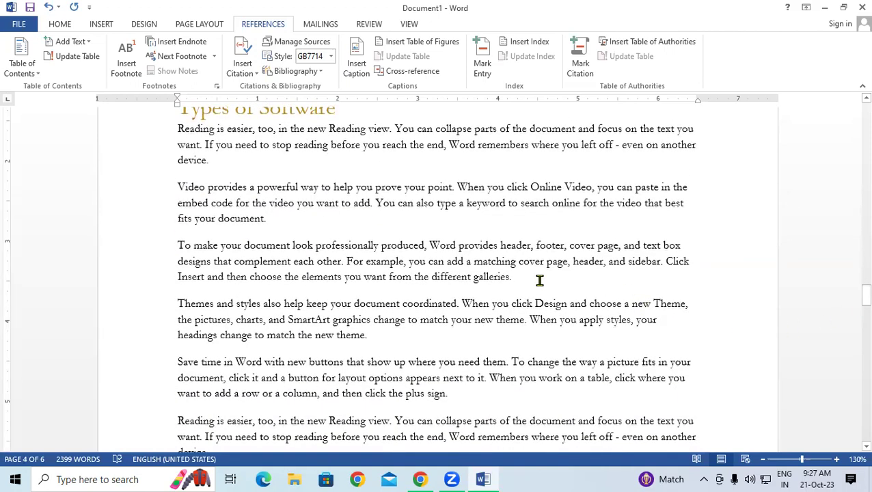
{"action": "key", "text": "Return"}
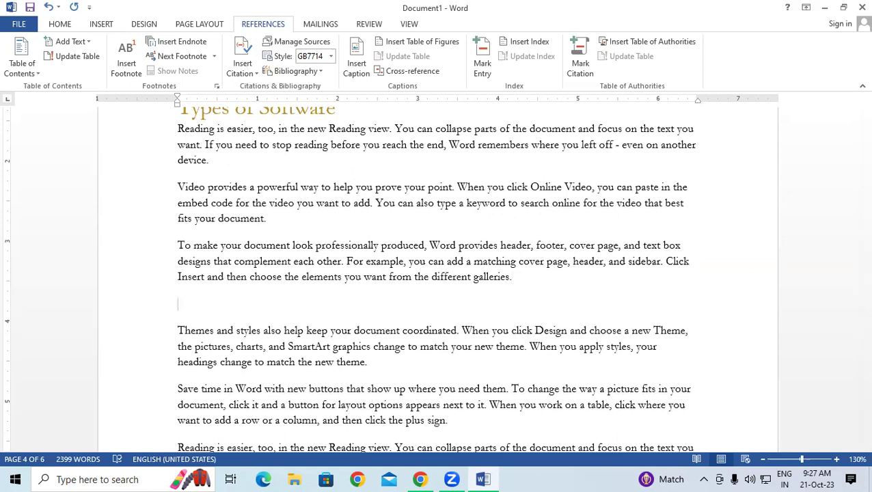
{"action": "type", "text": "System Software"}
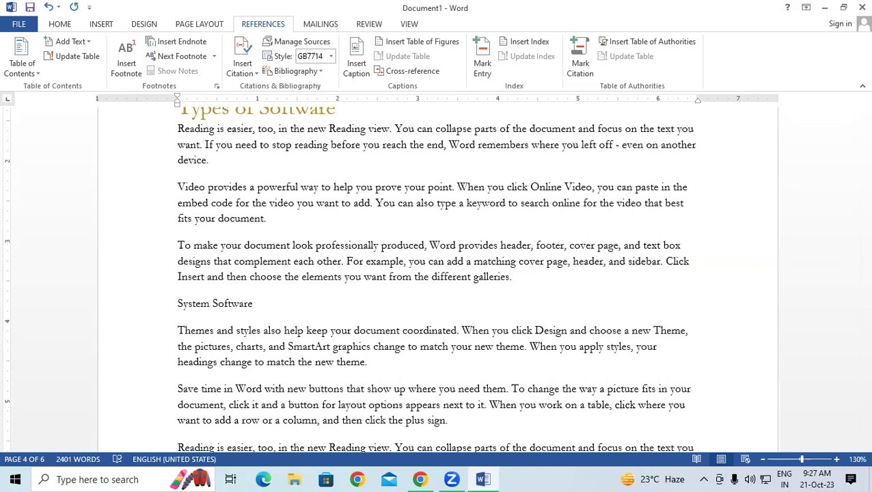
- Add the line "Application Software" on page 4 after the "Video provides" paragraph, the fourth one below "System Software"
{"action": "scroll", "coordinate": [853, 451], "scroll_direction": "down", "scroll_amount": 1}
{"action": "scroll", "coordinate": [853, 455], "scroll_direction": "down", "scroll_amount": 5}
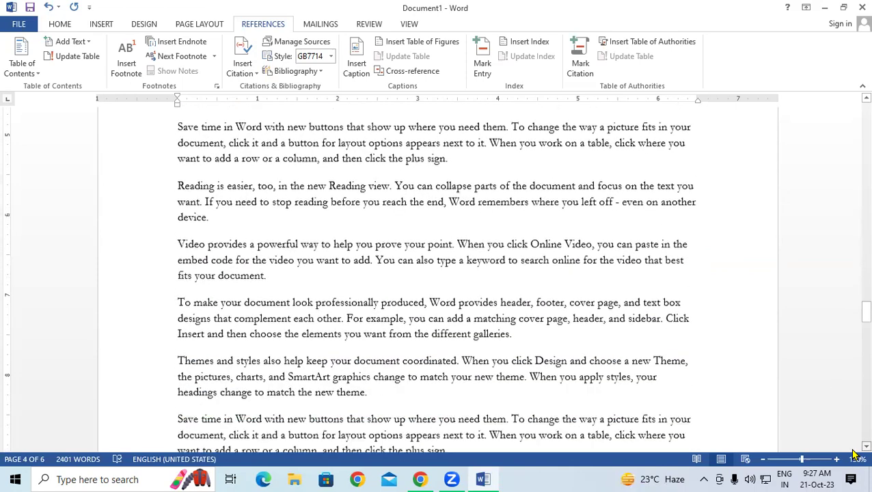
{"action": "scroll", "coordinate": [580, 382], "scroll_direction": "down", "scroll_amount": 2}
{"action": "left_click", "coordinate": [275, 189]}
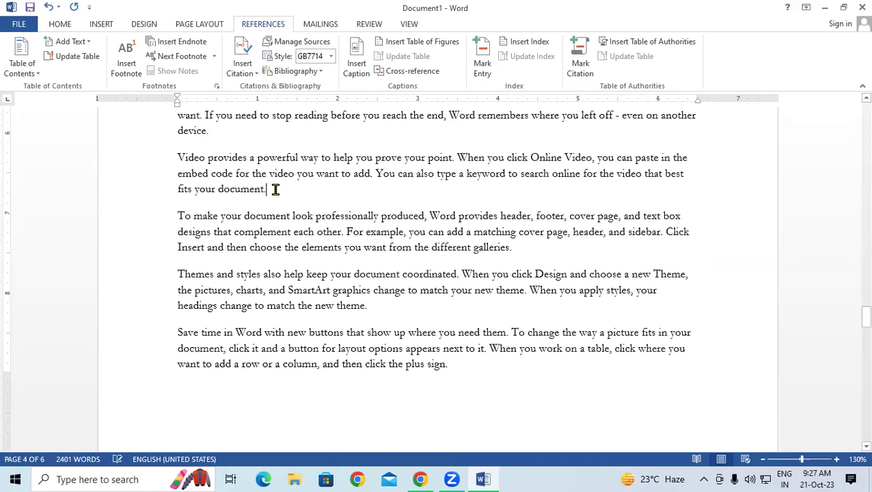
{"action": "key", "text": "Return"}
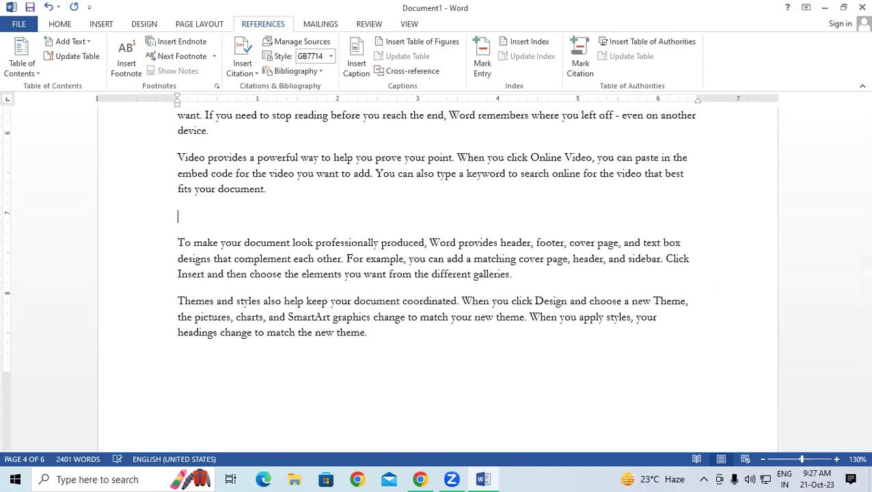
{"action": "type", "text": "Application Softw"}
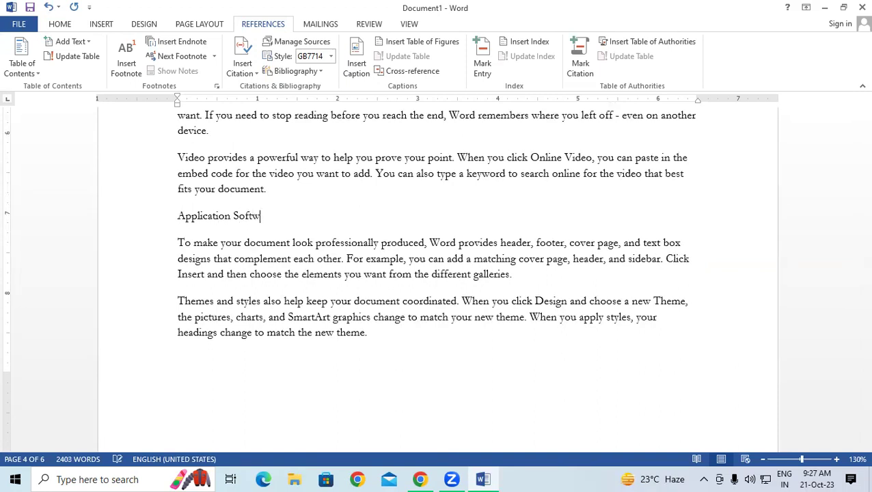
{"action": "type", "text": "are"}
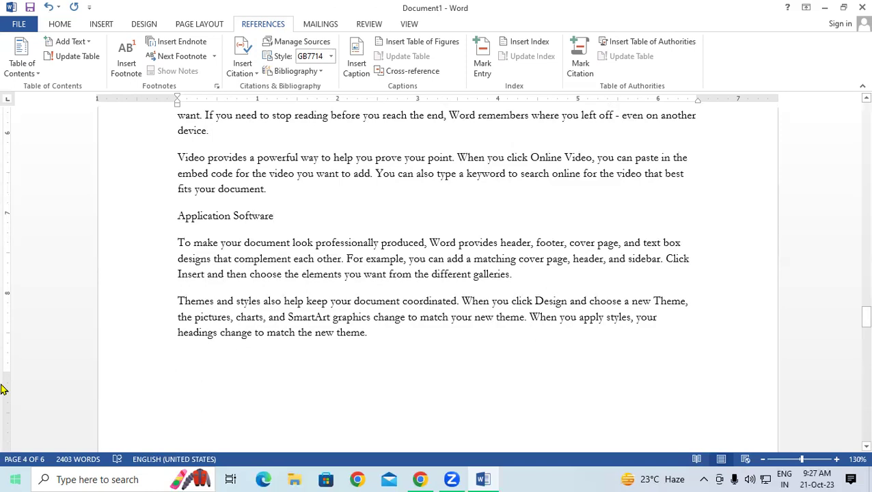
- Mark the "System Software" line on page 4 as a Level 2 entry for the table of contents
{"action": "left_click_drag", "start_coordinate": [865, 316], "coordinate": [865, 295]}
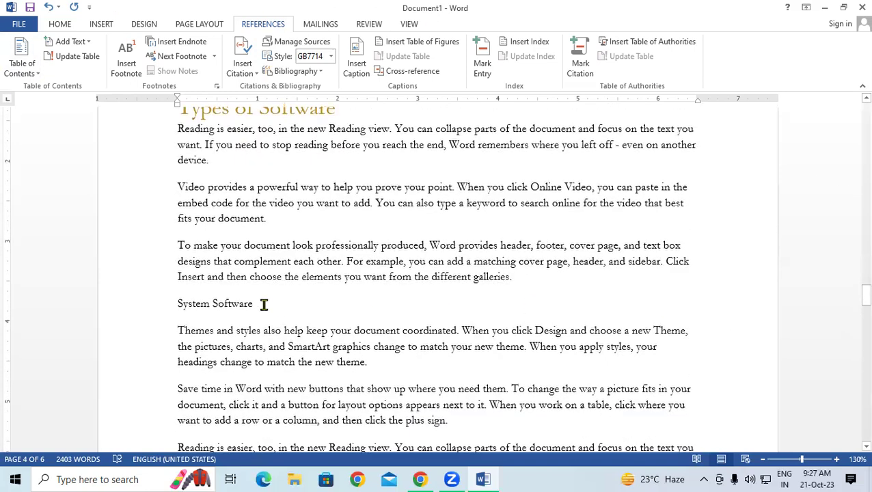
{"action": "left_click_drag", "start_coordinate": [218, 308], "coordinate": [170, 305]}
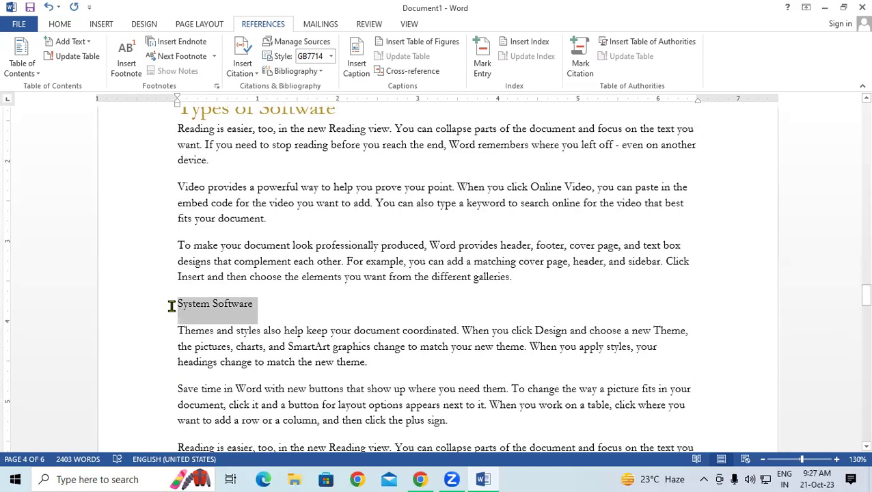
{"action": "left_click", "coordinate": [70, 41]}
{"action": "left_click", "coordinate": [77, 89]}
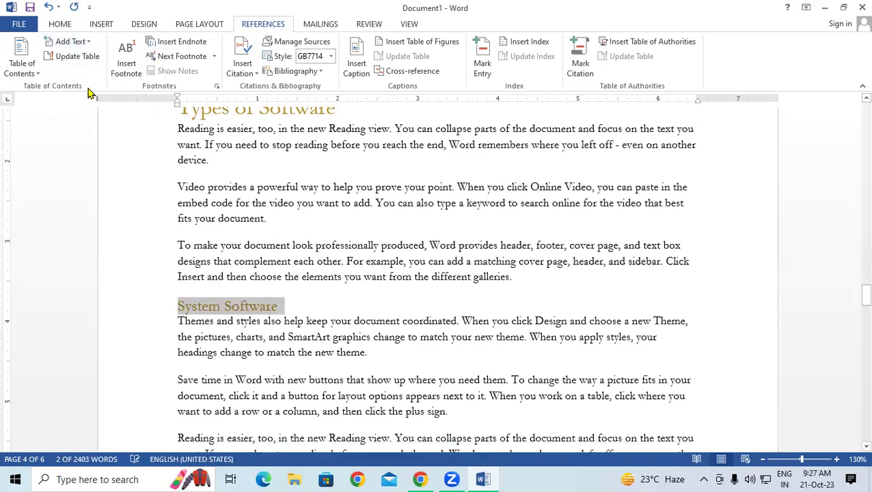
{"action": "left_click", "coordinate": [414, 314]}
- Mark the "Application Software" line on page 4 as a Level 2 entry for the table of contents
{"action": "left_click_drag", "start_coordinate": [860, 295], "coordinate": [856, 313]}
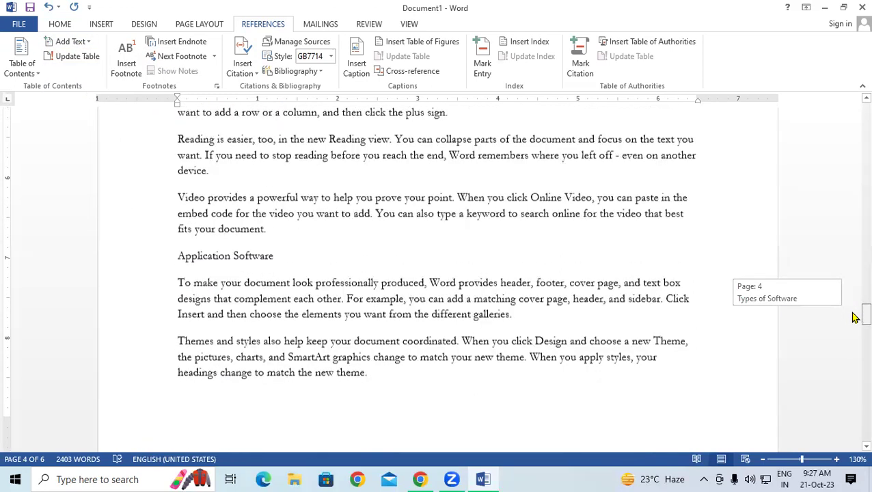
{"action": "left_click_drag", "start_coordinate": [293, 251], "coordinate": [168, 258]}
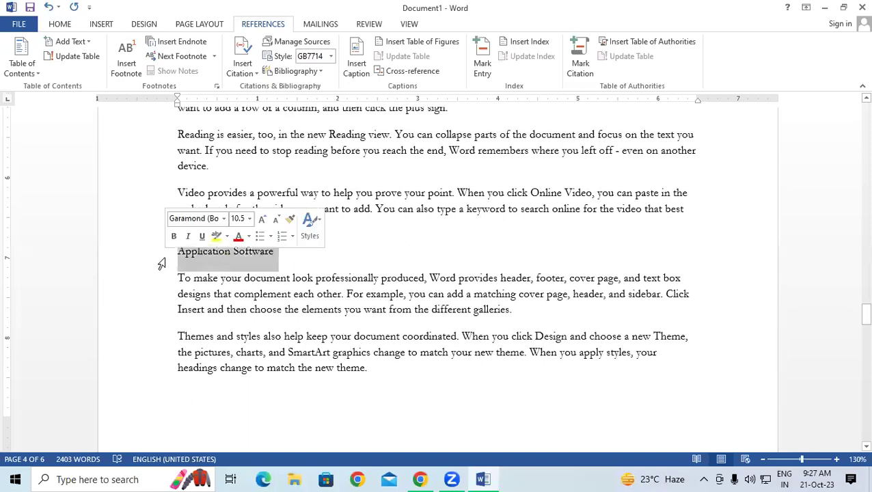
{"action": "left_click", "coordinate": [77, 41]}
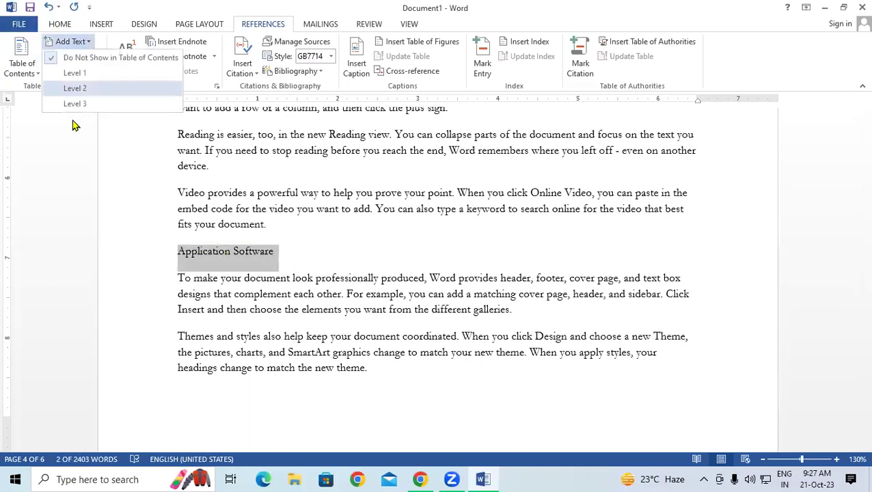
{"action": "left_click", "coordinate": [81, 87]}
{"action": "left_click", "coordinate": [355, 253]}
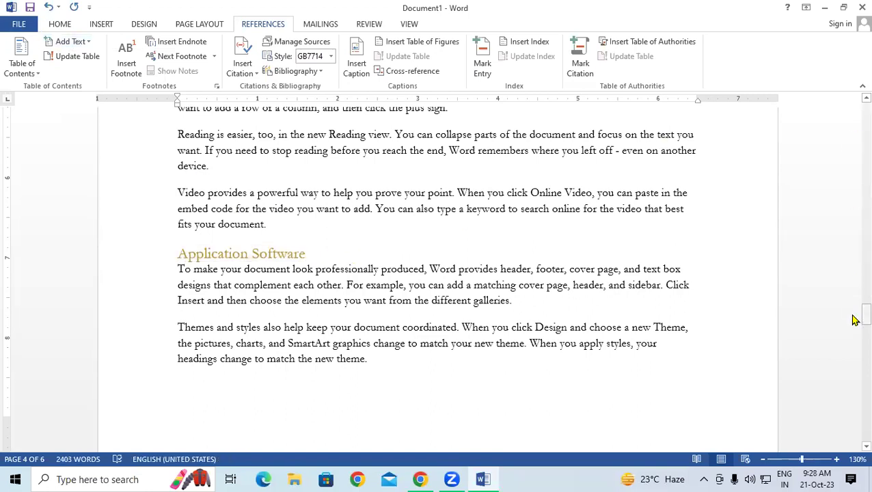
- Insert a table of contents on the blank first page using the built-in Automatic Table 2 layout
{"action": "left_click_drag", "start_coordinate": [854, 319], "coordinate": [852, 121]}
{"action": "left_click", "coordinate": [224, 204]}
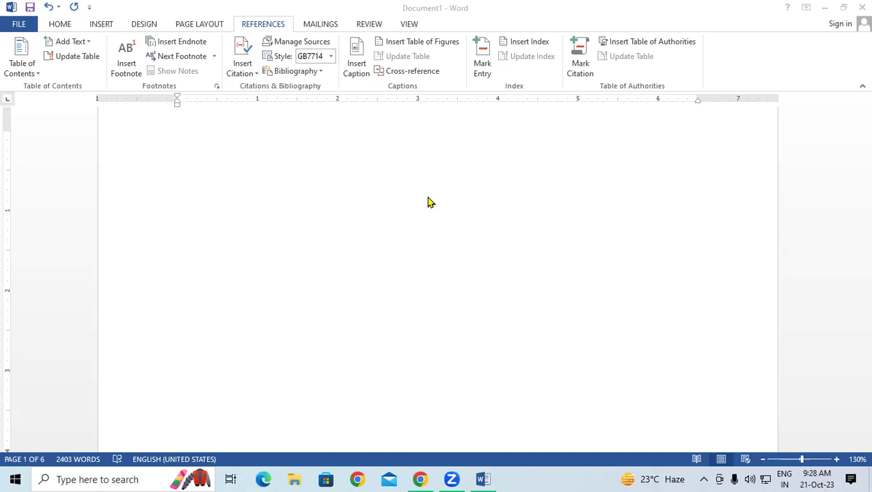
{"action": "left_click", "coordinate": [228, 214]}
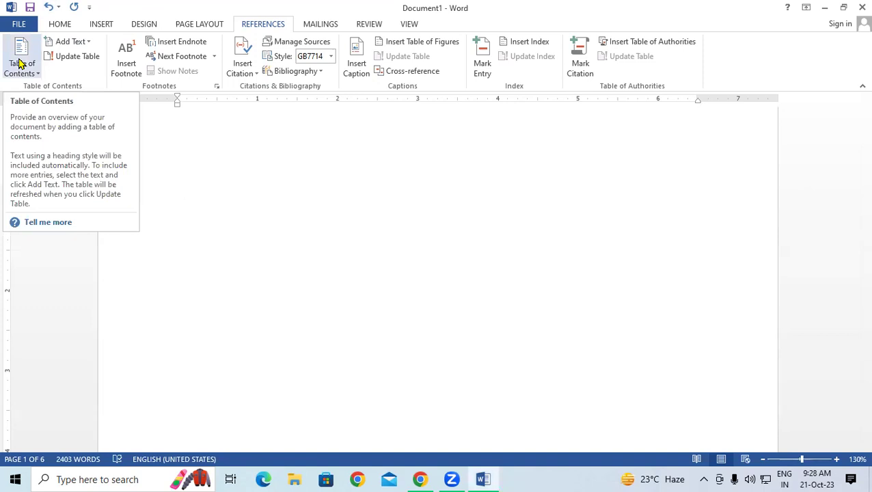
{"action": "left_click", "coordinate": [31, 75]}
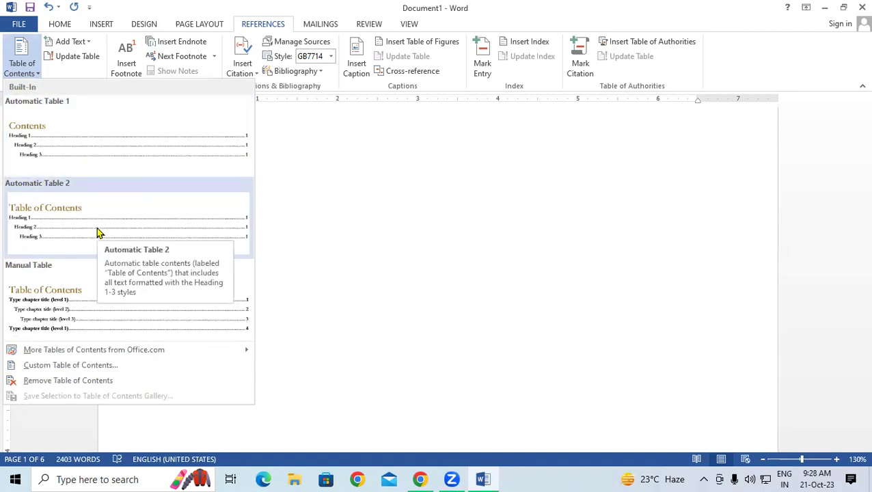
{"action": "left_click", "coordinate": [97, 233]}
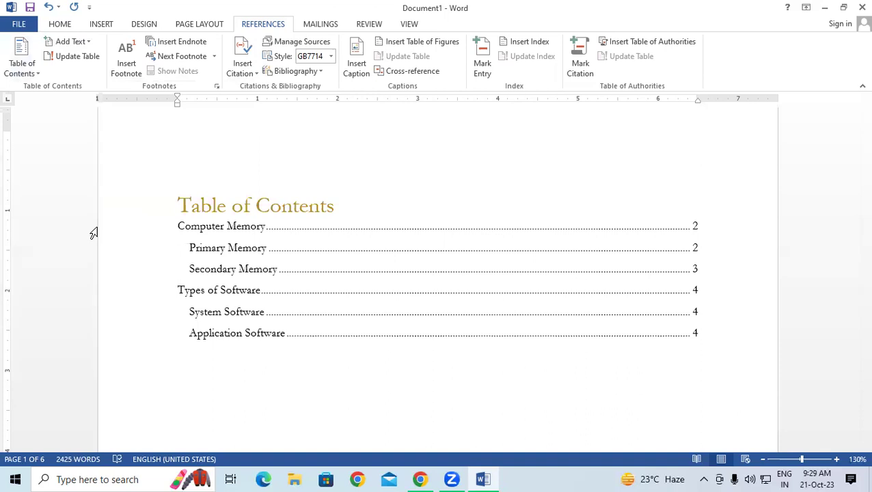
{"action": "left_click", "coordinate": [180, 227]}
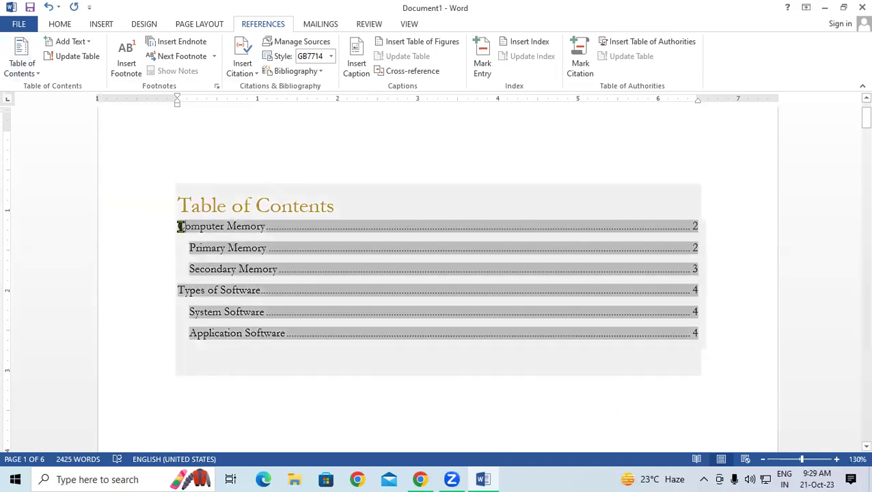
- Follow the "Primary Memory" entry in the table of contents to its heading in the document
{"action": "left_click_drag", "start_coordinate": [180, 227], "coordinate": [265, 229]}
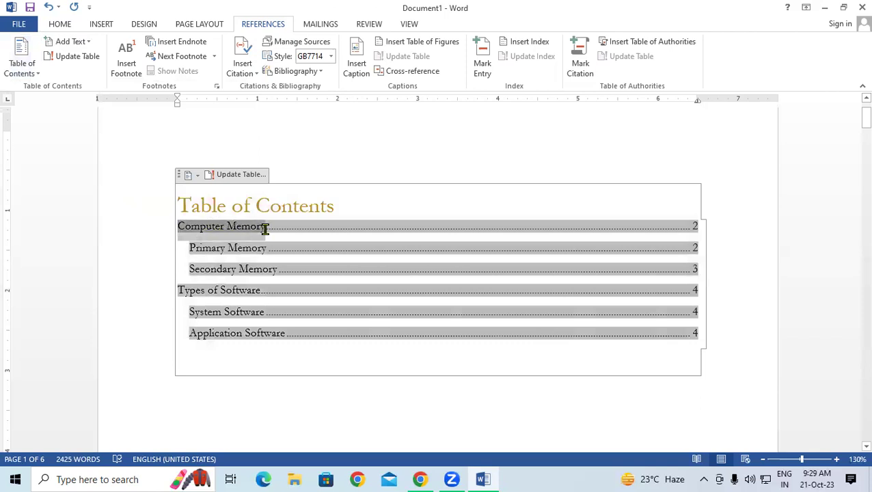
{"action": "left_click", "coordinate": [196, 249]}
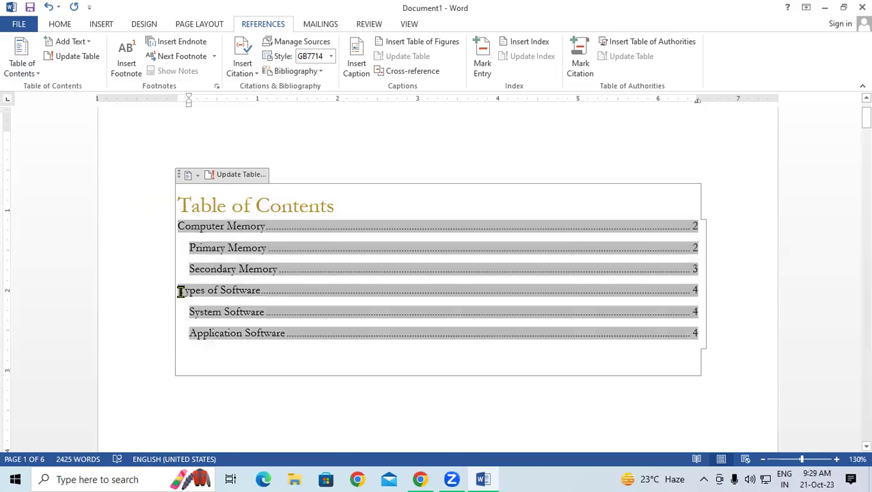
{"action": "left_click", "coordinate": [261, 291]}
{"action": "left_click", "coordinate": [286, 335]}
{"action": "left_click", "coordinate": [224, 249], "text": "ctrl"}
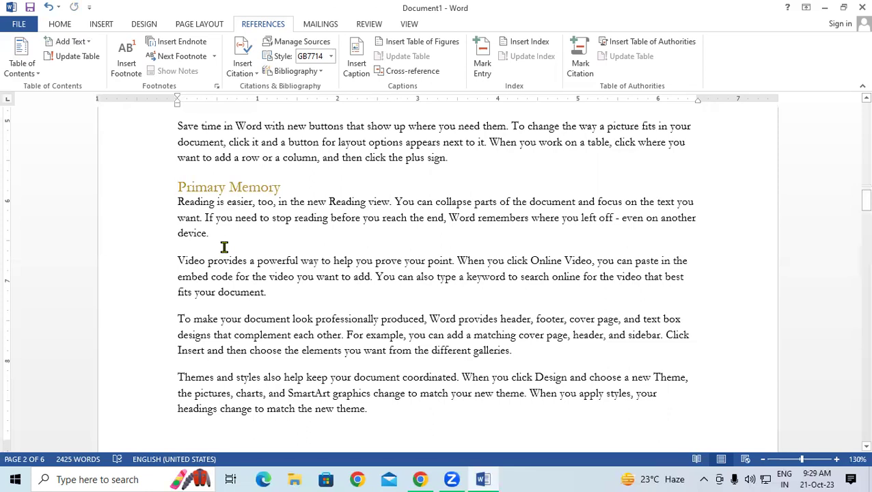
- Return to the table of contents on page 1 and follow its "System Software" entry to the heading
{"action": "left_click_drag", "start_coordinate": [854, 205], "coordinate": [852, 103]}
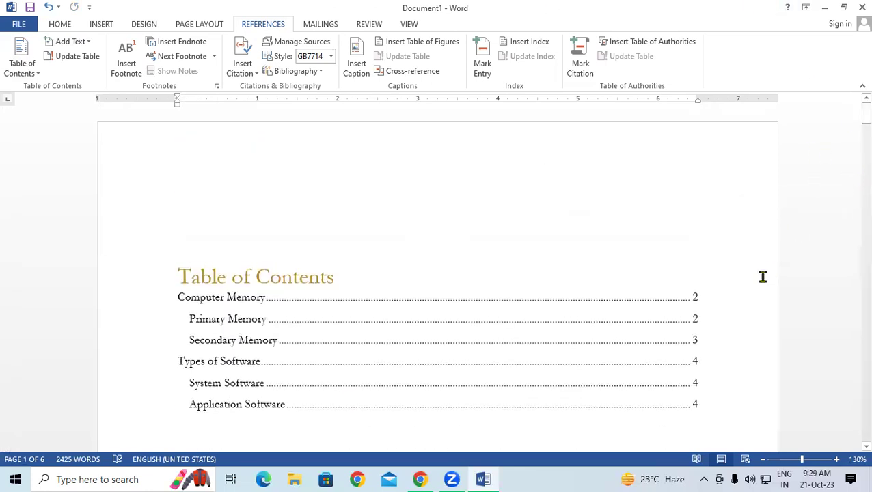
{"action": "left_click", "coordinate": [197, 333]}
{"action": "scroll", "coordinate": [209, 326], "scroll_direction": "down", "scroll_amount": 2}
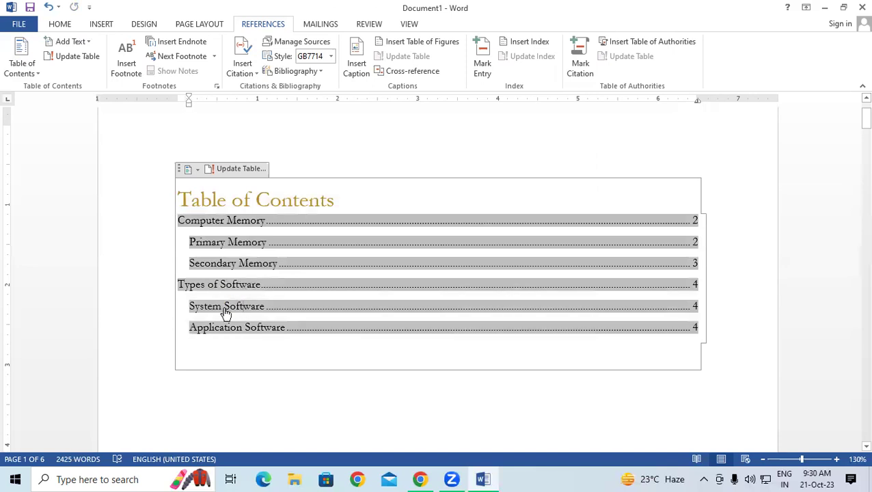
{"action": "left_click", "coordinate": [227, 311], "text": "ctrl"}
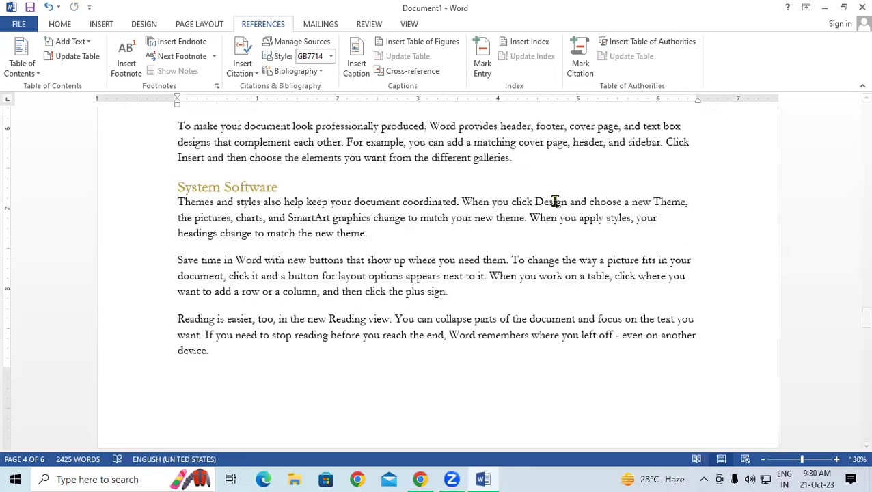
- Add the line "CPU Memory" on page 2 after the "Reading is easier" paragraph under the "Primary Memory" heading
{"action": "left_click_drag", "start_coordinate": [862, 317], "coordinate": [854, 120]}
{"action": "scroll", "coordinate": [487, 284], "scroll_direction": "down", "scroll_amount": 6}
{"action": "scroll", "coordinate": [458, 332], "scroll_direction": "down", "scroll_amount": 6}
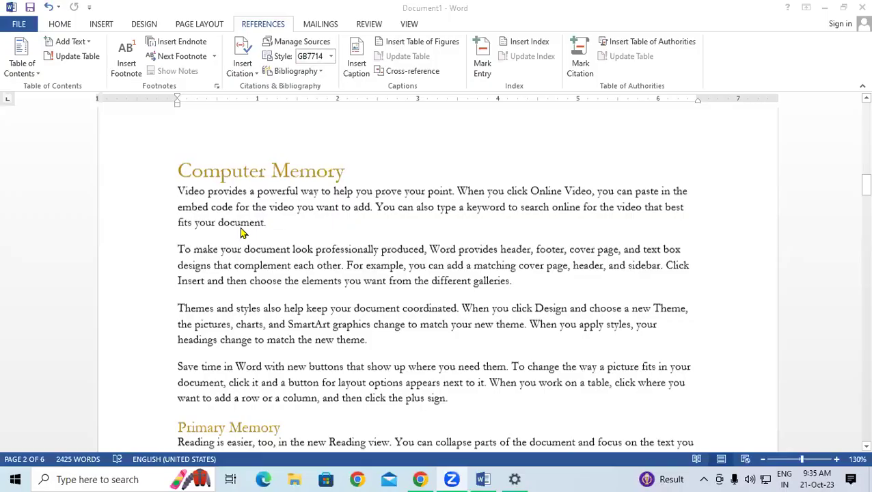
{"action": "scroll", "coordinate": [270, 232], "scroll_direction": "down", "scroll_amount": 3}
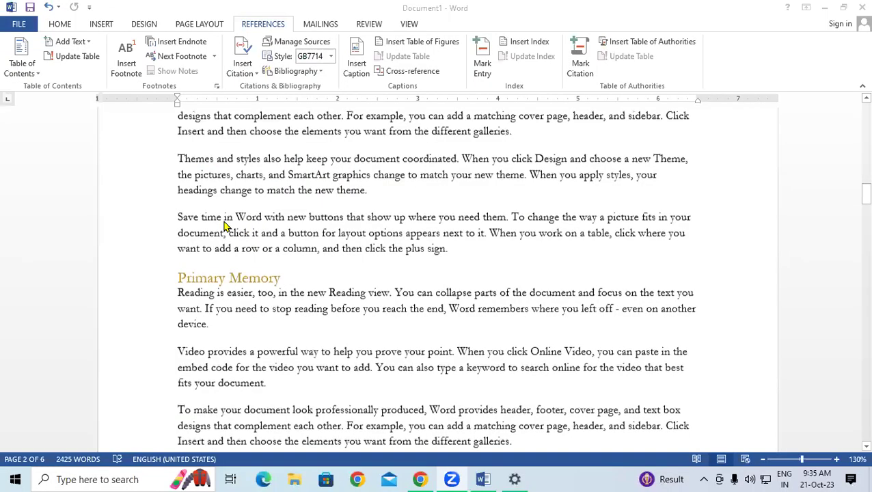
{"action": "scroll", "coordinate": [179, 136], "scroll_direction": "down", "scroll_amount": 3}
{"action": "left_click", "coordinate": [179, 137]}
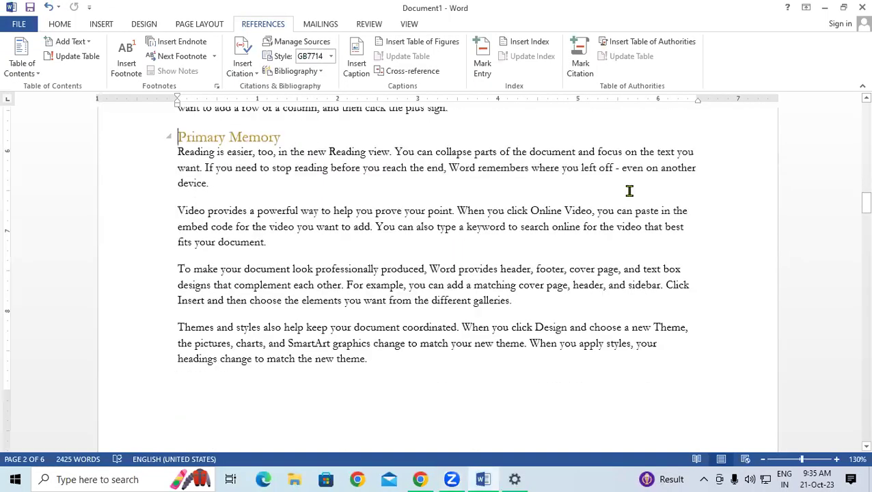
{"action": "left_click", "coordinate": [228, 185]}
{"action": "key", "text": "Return"}
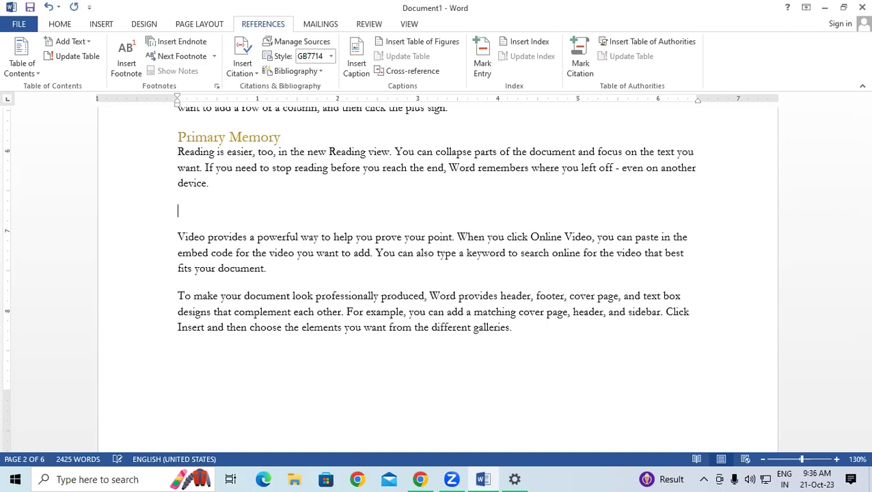
{"action": "type", "text": "CPU Memo"}
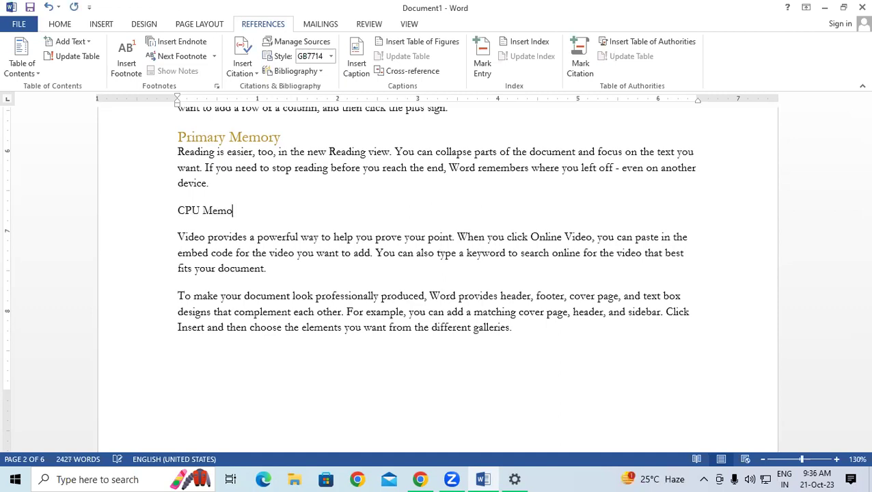
{"action": "type", "text": "ry"}
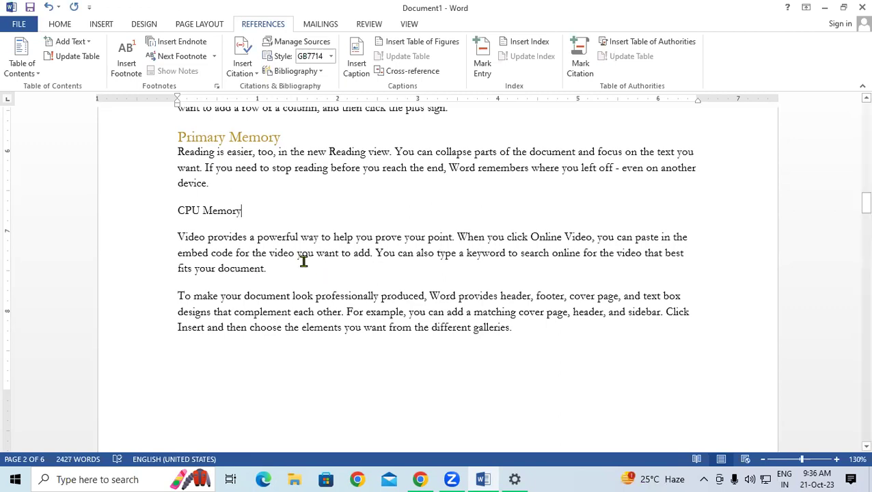
- Add the line "Main Memory" on page 2 after the "Video provides" paragraph that follows "CPU Memory"
{"action": "left_click", "coordinate": [300, 269]}
{"action": "key", "text": "Return"}
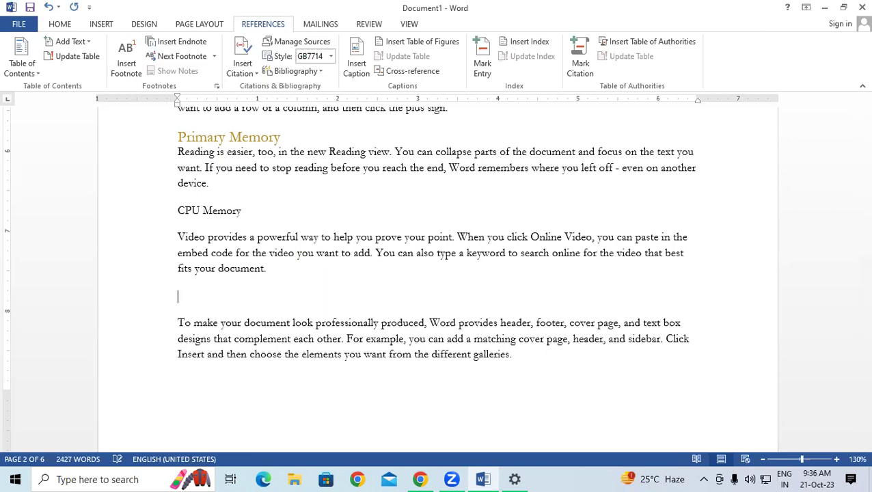
{"action": "type", "text": "Main Memory"}
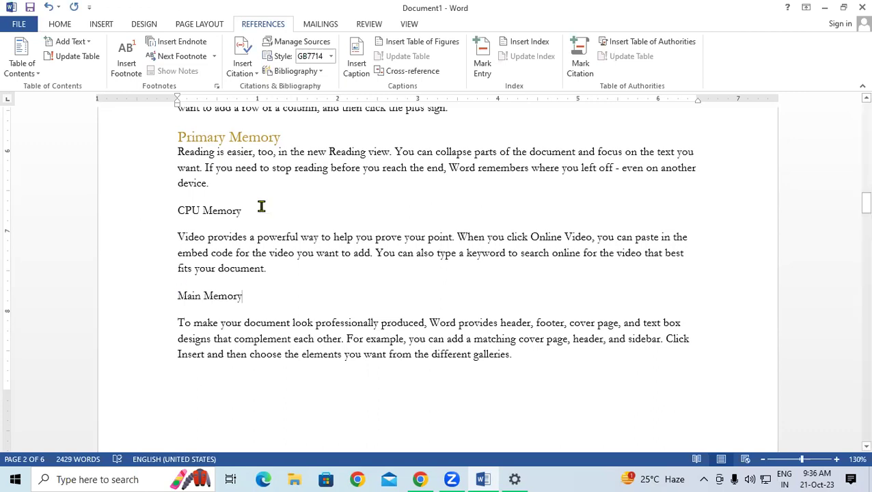
- Mark the "CPU Memory" and "Main Memory" lines on page 2 as Level 3 entries for the table of contents
{"action": "left_click", "coordinate": [169, 209]}
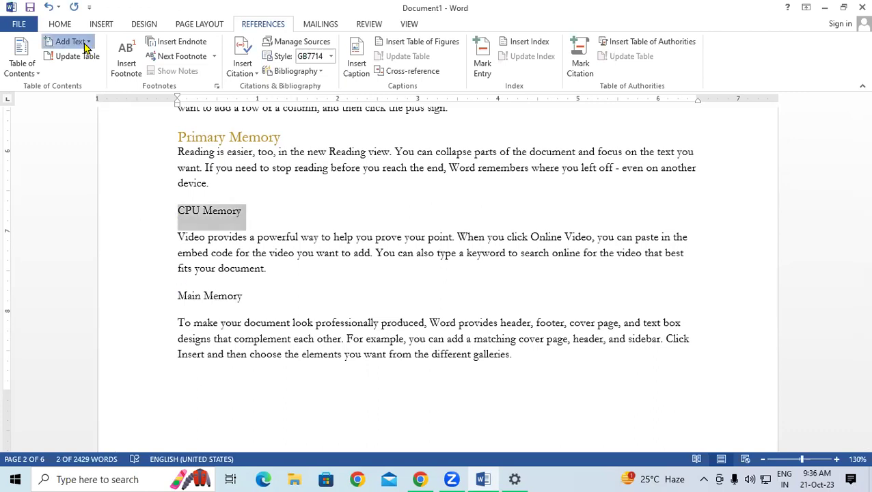
{"action": "left_click", "coordinate": [97, 106]}
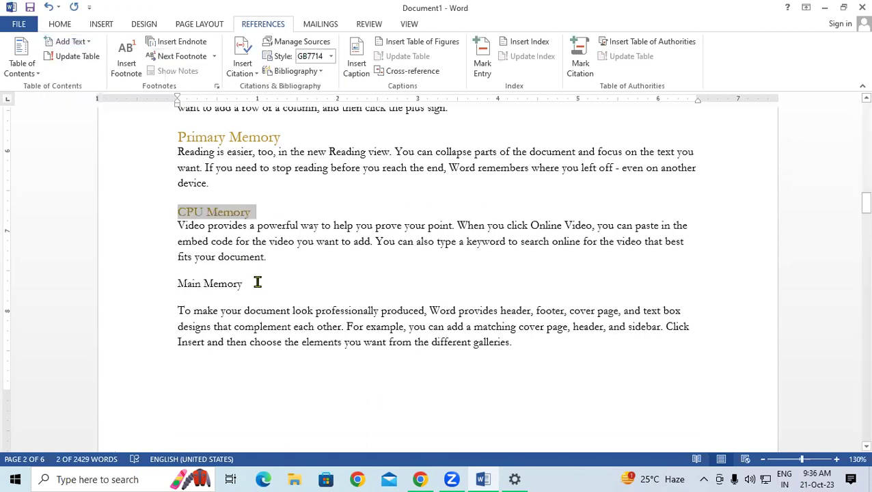
{"action": "left_click", "coordinate": [253, 287]}
{"action": "key", "text": "shift+Home"}
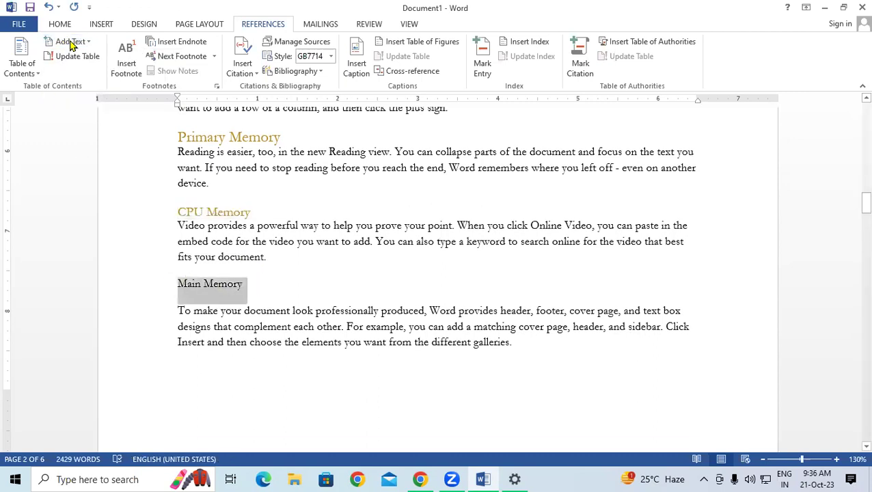
{"action": "left_click", "coordinate": [72, 41]}
{"action": "left_click", "coordinate": [101, 106]}
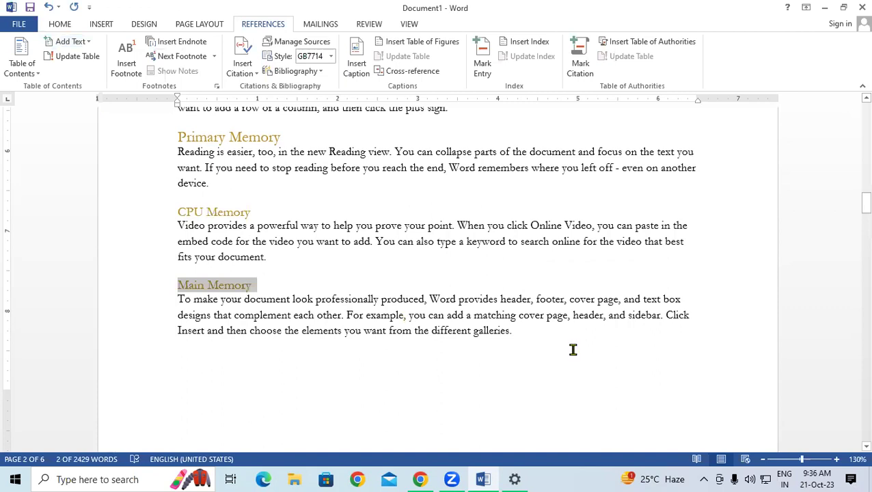
{"action": "left_click", "coordinate": [573, 345]}
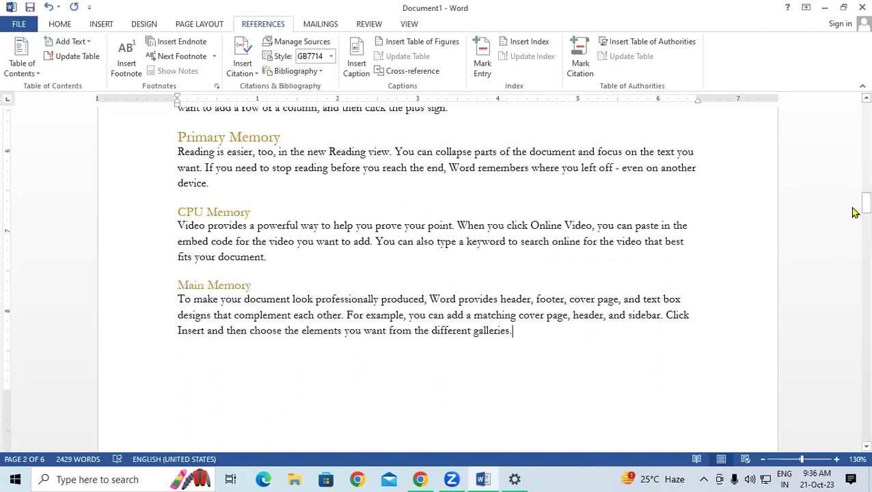
- Update the entire table of contents on page 1, including its entries and page numbers
{"action": "mouse_move", "coordinate": [853, 152]}
{"action": "left_mouse_down"}
{"action": "mouse_move", "coordinate": [854, 97]}
{"action": "mouse_move", "coordinate": [852, 135]}
{"action": "left_mouse_up"}
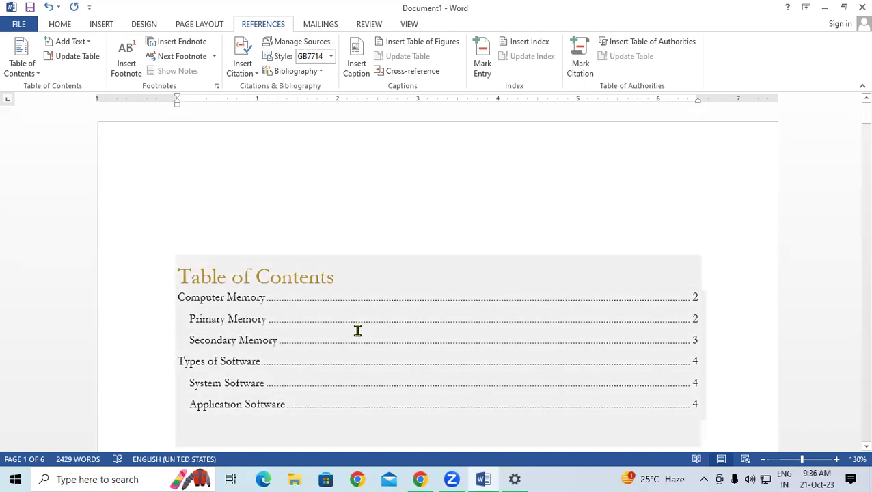
{"action": "left_click", "coordinate": [357, 331]}
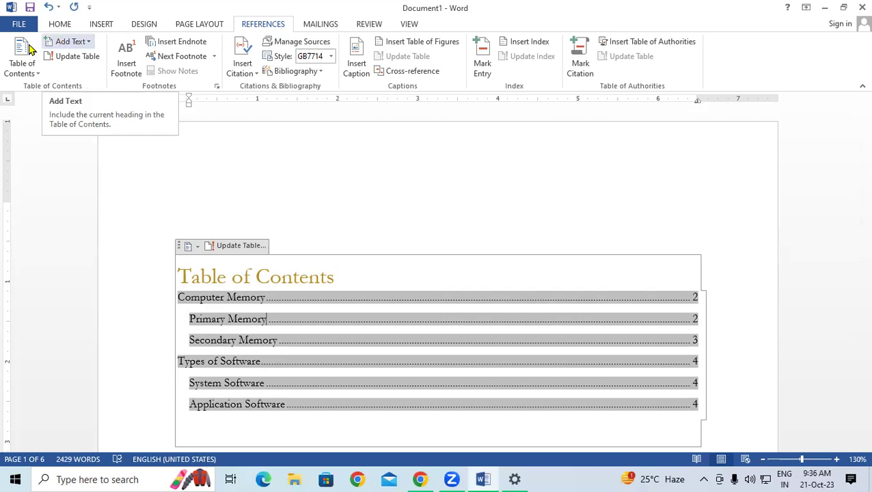
{"action": "left_click", "coordinate": [77, 57]}
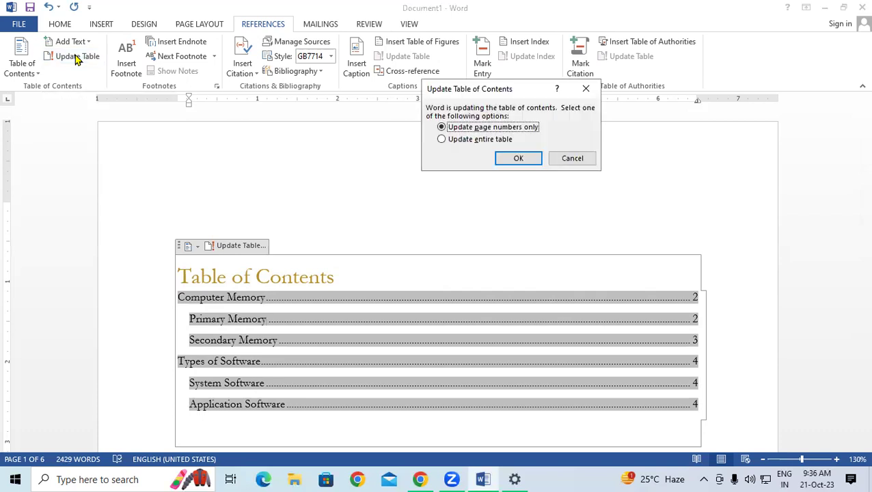
{"action": "left_click", "coordinate": [441, 138]}
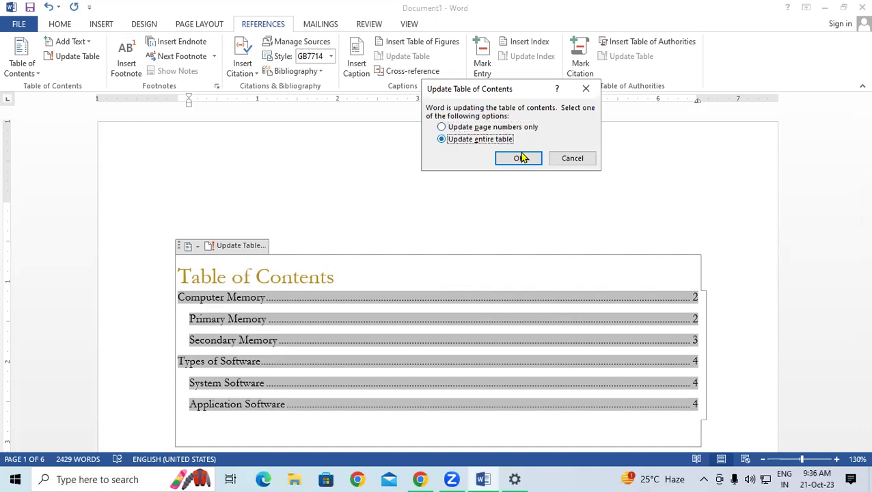
{"action": "left_click", "coordinate": [519, 158]}
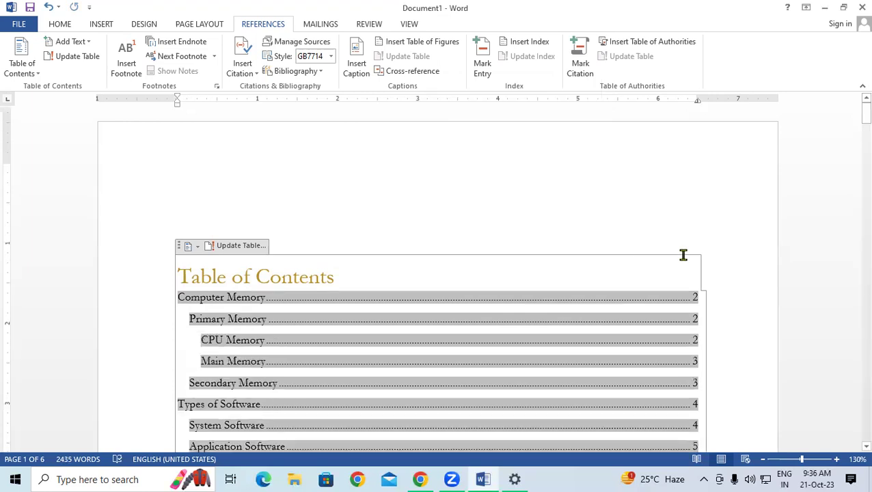
{"action": "scroll", "coordinate": [725, 262], "scroll_direction": "down", "scroll_amount": 3}
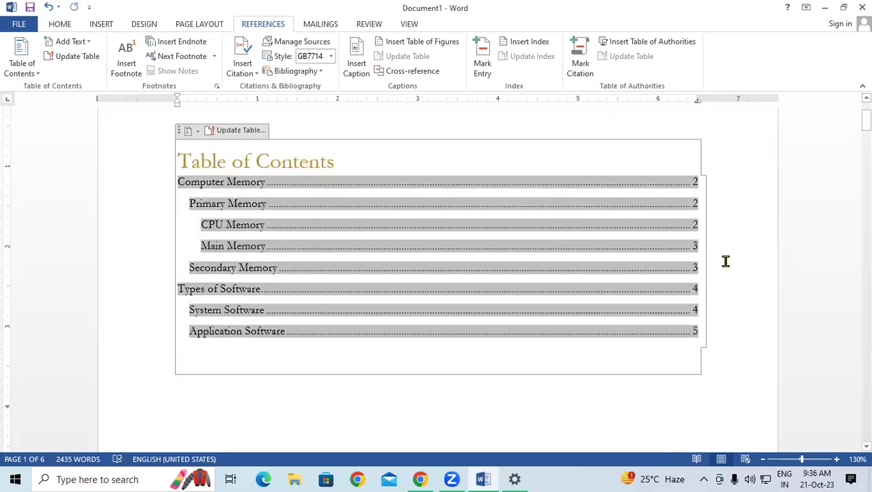
{"action": "left_click", "coordinate": [697, 394]}
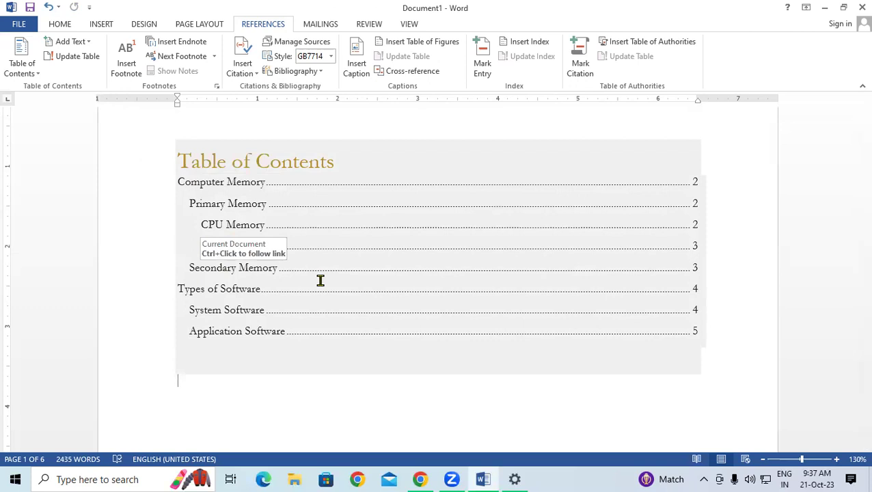
- Replace the existing table of contents with a custom one that shows 6 levels and uses the From template format
{"action": "left_click", "coordinate": [85, 43]}
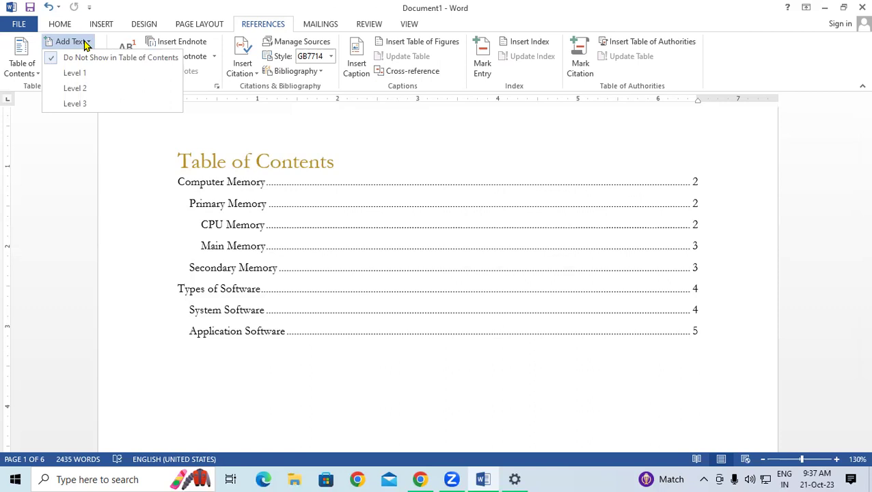
{"action": "left_click", "coordinate": [34, 78]}
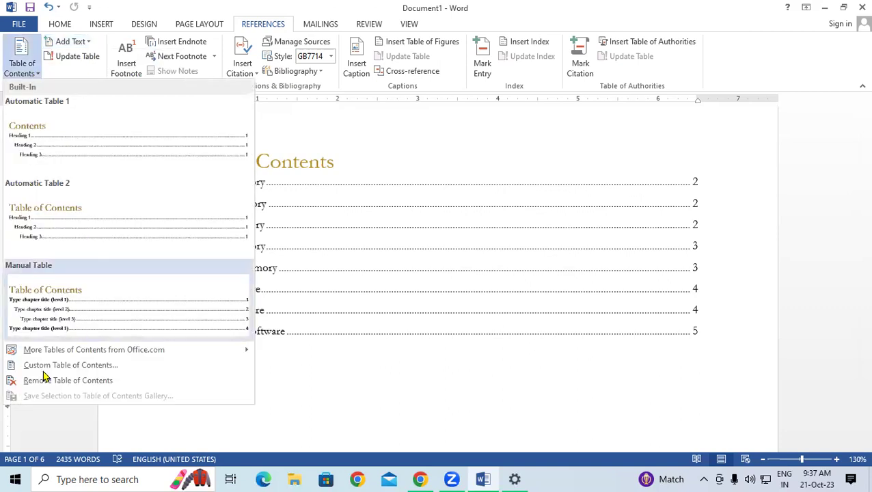
{"action": "left_click", "coordinate": [85, 369]}
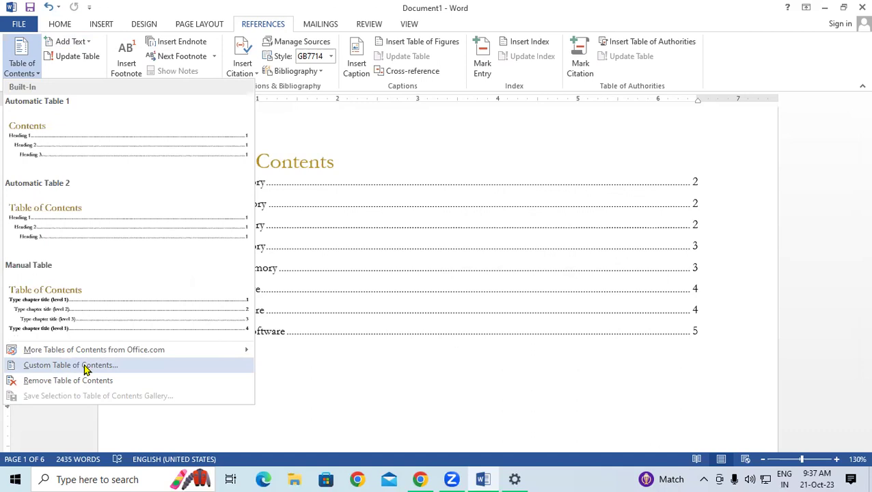
{"action": "left_click_drag", "start_coordinate": [437, 11], "coordinate": [290, 17]}
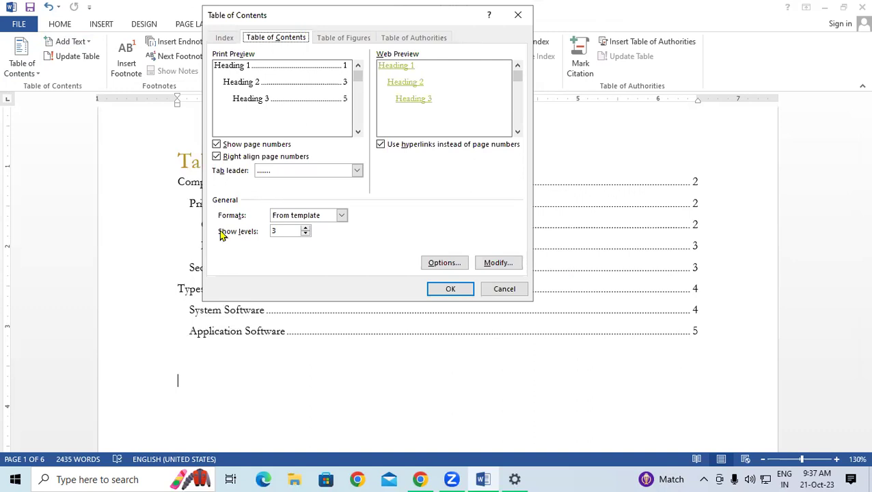
{"action": "left_click", "coordinate": [306, 229]}
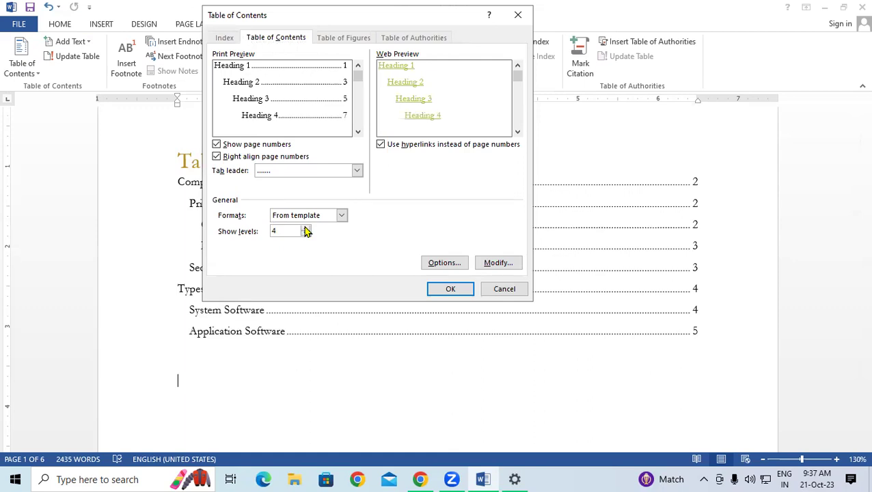
{"action": "left_click", "coordinate": [307, 228]}
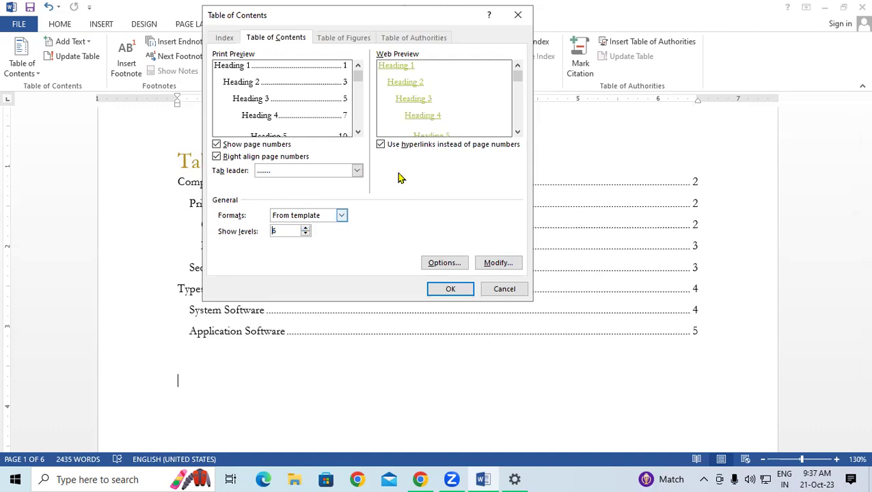
{"action": "left_click", "coordinate": [454, 289]}
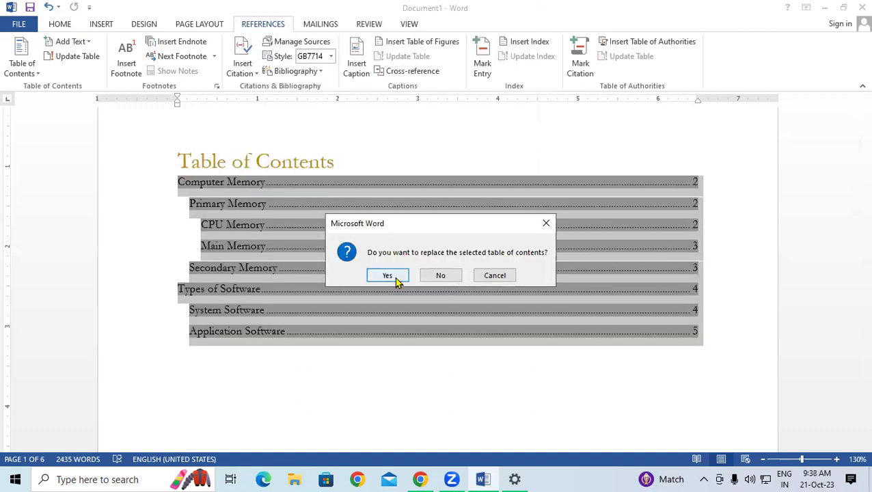
{"action": "left_click", "coordinate": [391, 276]}
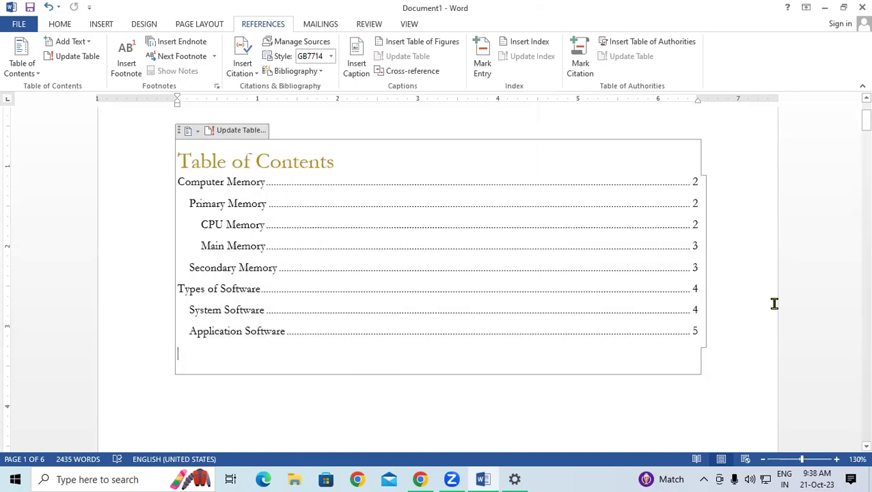
{"action": "left_click", "coordinate": [205, 401]}
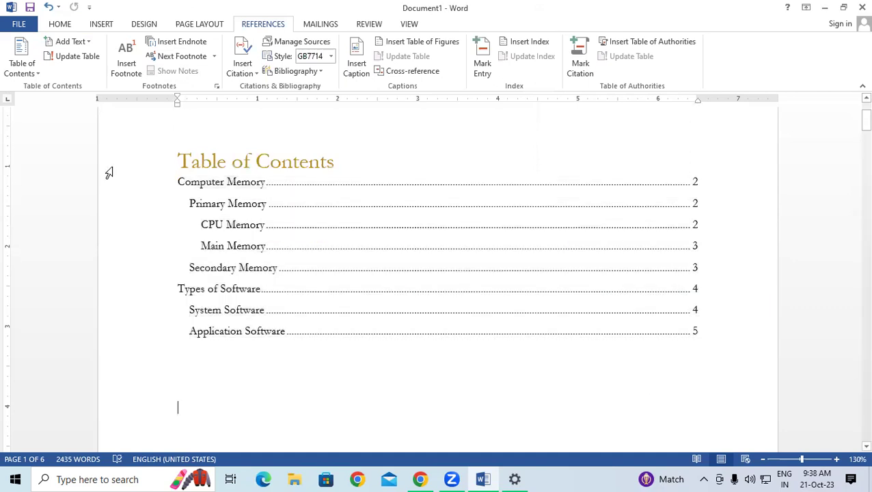
{"action": "left_click", "coordinate": [81, 46]}
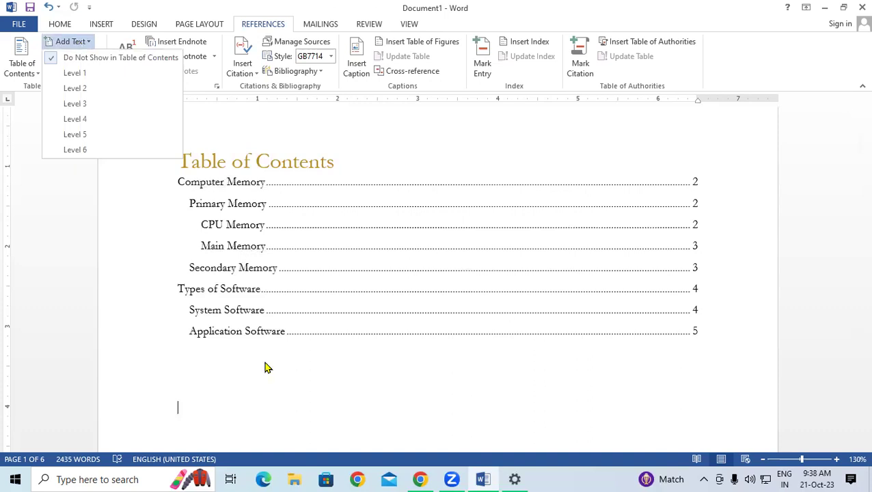
{"action": "key", "text": "Escape"}
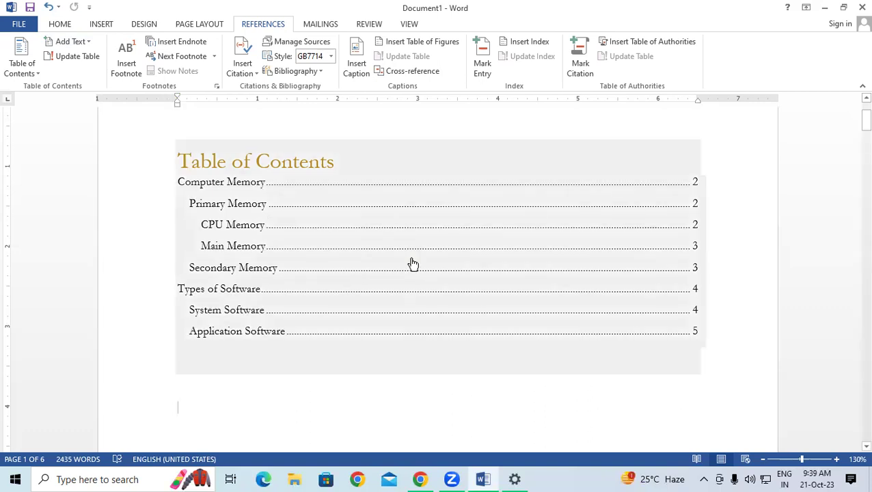
- Create a new blank document and fill it with 40 paragraphs of sample text using =rand(40)
{"action": "key", "text": "ctrl+n"}
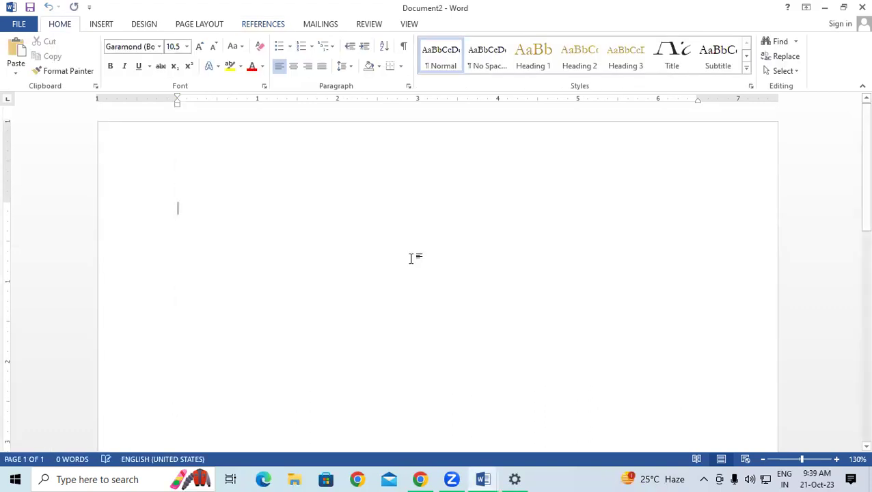
{"action": "left_click", "coordinate": [267, 27]}
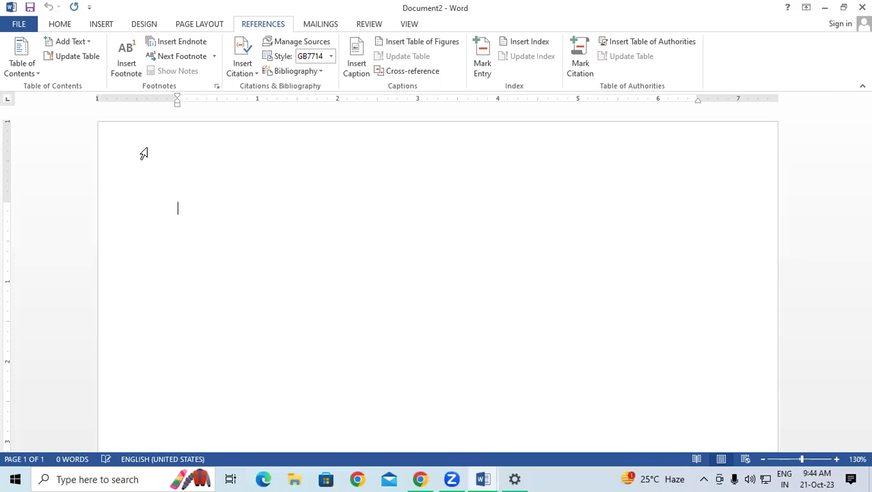
{"action": "type", "text": "=ra"}
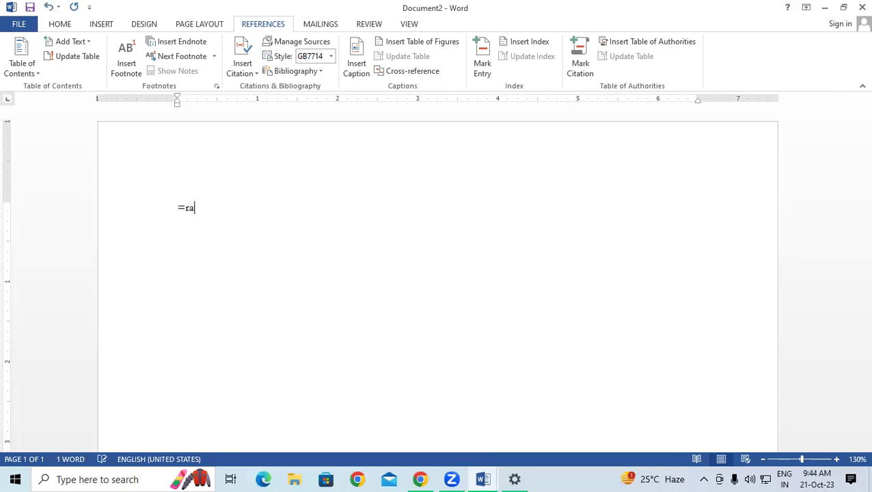
{"action": "type", "text": "nd(40)"}
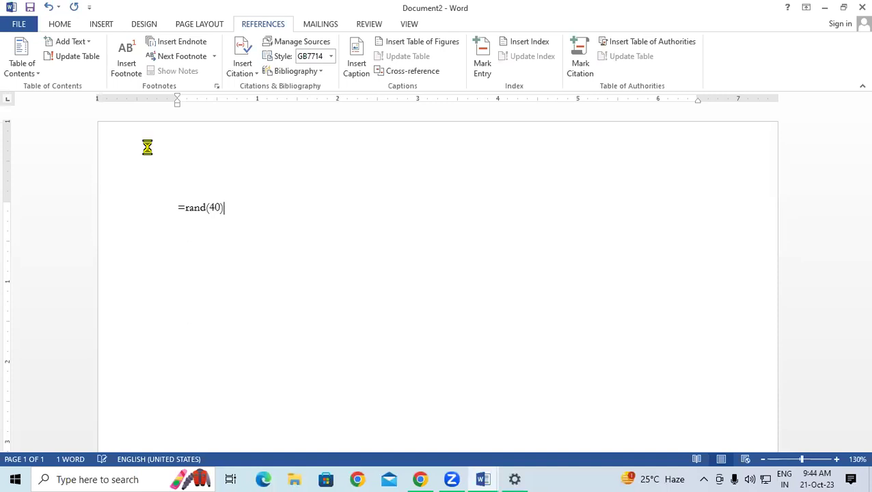
{"action": "key", "text": "Return"}
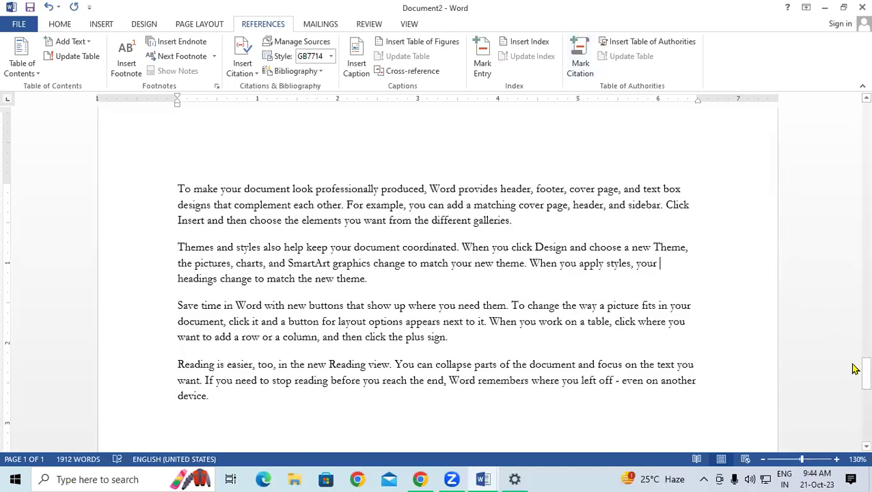
{"action": "scroll", "coordinate": [855, 369], "scroll_direction": "up", "scroll_amount": 10}
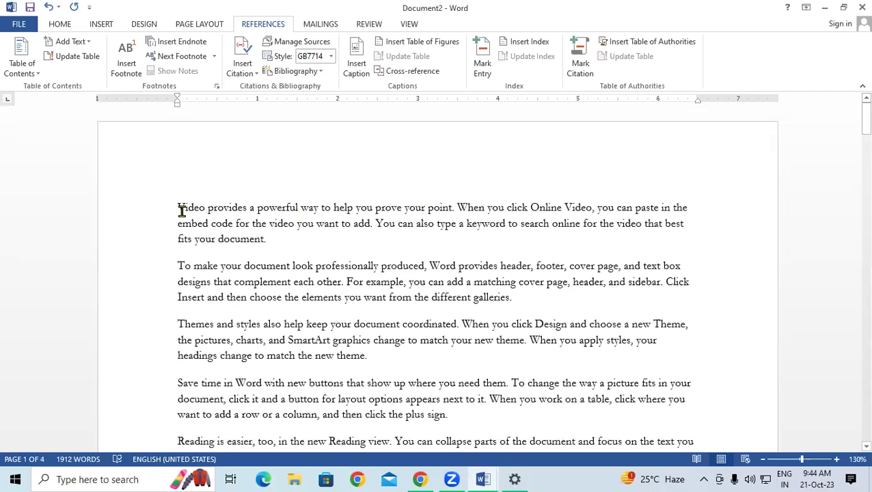
- Insert a footnote on "Word" in the second "To make your document look professionally produced" paragraph on page 1
{"action": "scroll", "coordinate": [187, 279], "scroll_direction": "down", "scroll_amount": 3}
{"action": "scroll", "coordinate": [186, 279], "scroll_direction": "down", "scroll_amount": 2}
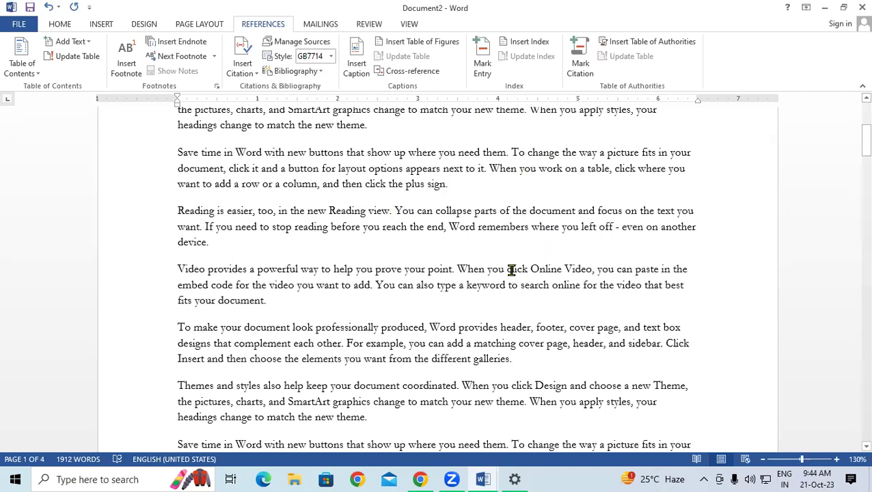
{"action": "scroll", "coordinate": [511, 272], "scroll_direction": "down", "scroll_amount": 1}
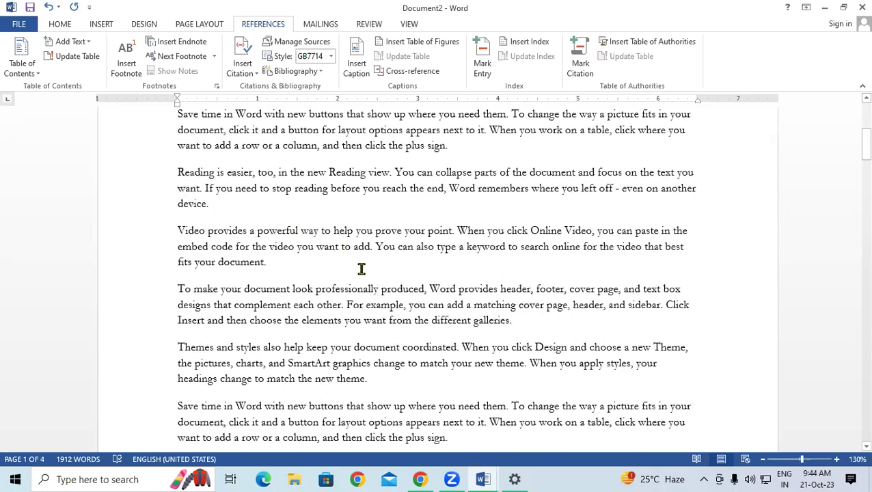
{"action": "scroll", "coordinate": [369, 284], "scroll_direction": "down", "scroll_amount": 1}
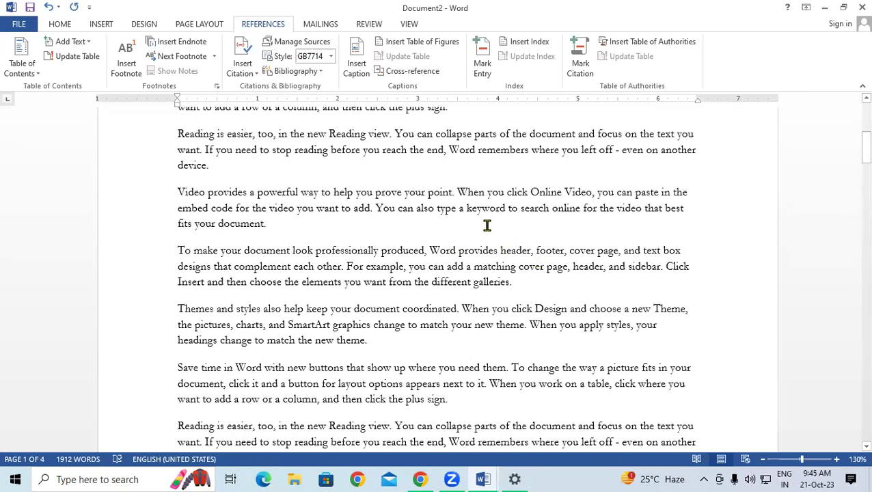
{"action": "left_click", "coordinate": [431, 250], "text": "shift"}
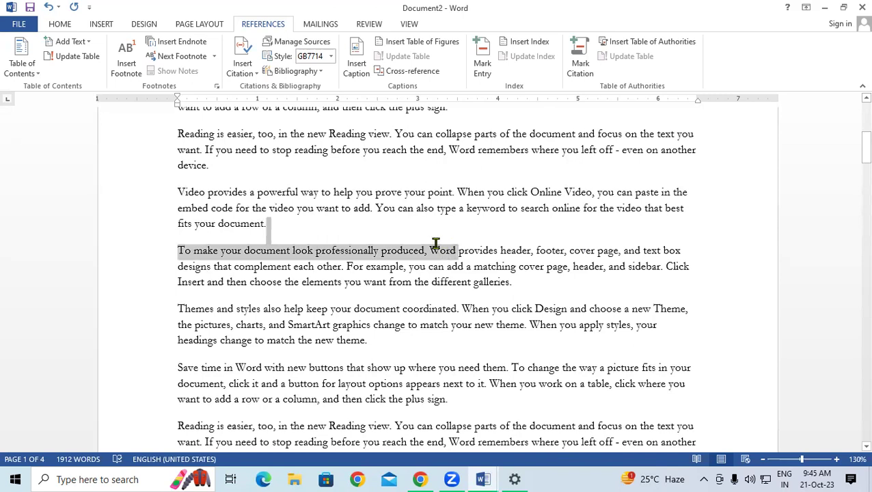
{"action": "left_click_drag", "start_coordinate": [429, 250], "coordinate": [456, 250]}
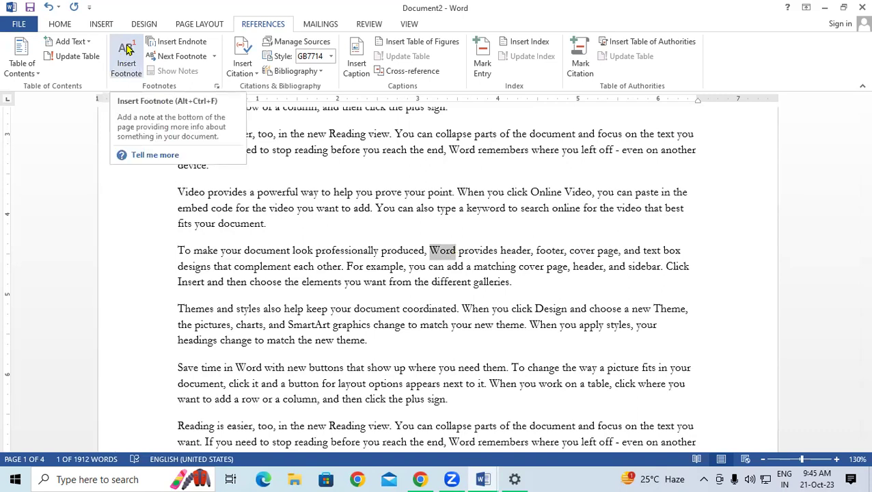
{"action": "left_click", "coordinate": [130, 65]}
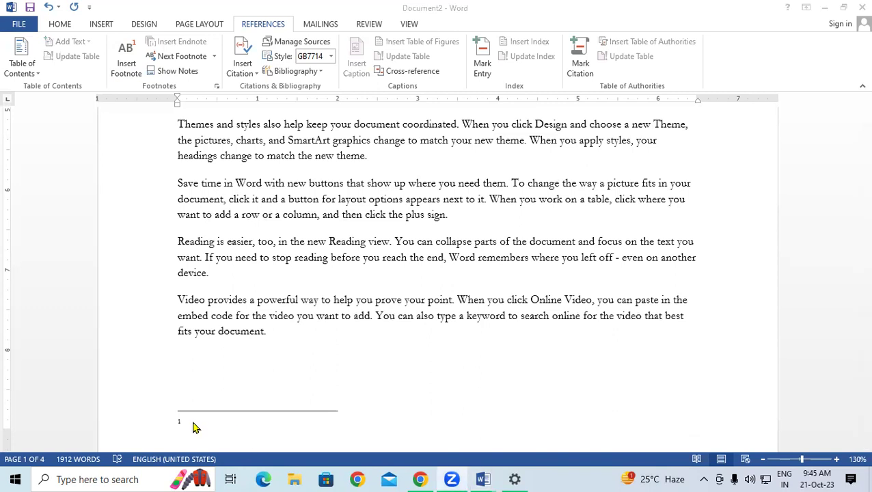
- Write the footnote text "Word(Word Processor Software)"
{"action": "type", "text": "Whrd"}
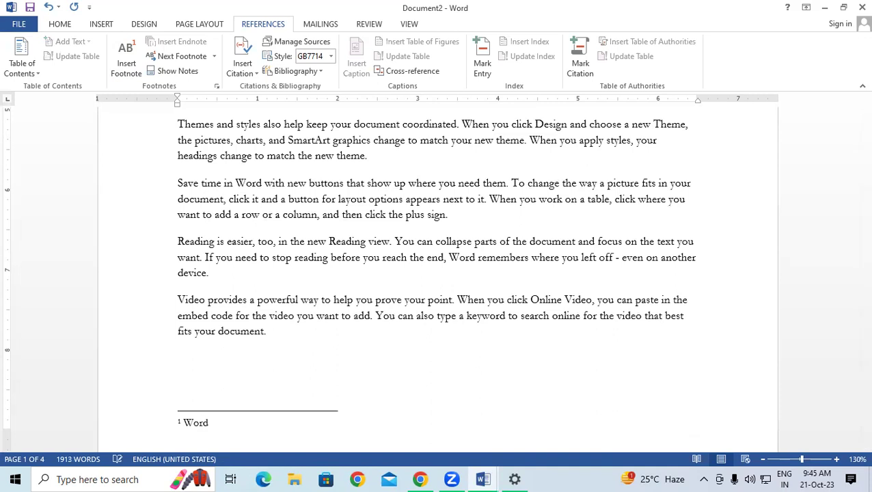
{"action": "type", "text": "(Wo"}
{"action": "key", "text": "BackSpace"}
{"action": "key", "text": "BackSpace"}
{"action": "key", "text": "BackSpace"}
{"action": "key", "text": "BackSpace"}
{"action": "key", "text": "BackSpace"}
{"action": "type", "text": "("}
{"action": "type", "text": "Word Pro"}
{"action": "type", "text": "cessor "}
{"action": "type", "text": "Softwaer"}
{"action": "key", "text": "BackSpace"}
{"action": "key", "text": "BackSpace"}
{"action": "key", "text": "BackSpace"}
{"action": "type", "text": "re"}
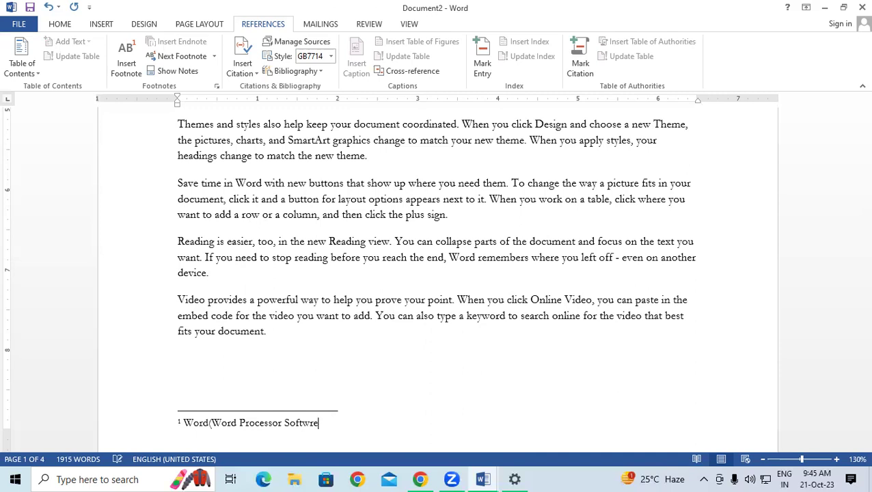
{"action": "key", "text": "BackSpace"}
{"action": "key", "text": "BackSpace"}
{"action": "type", "text": "are)"}
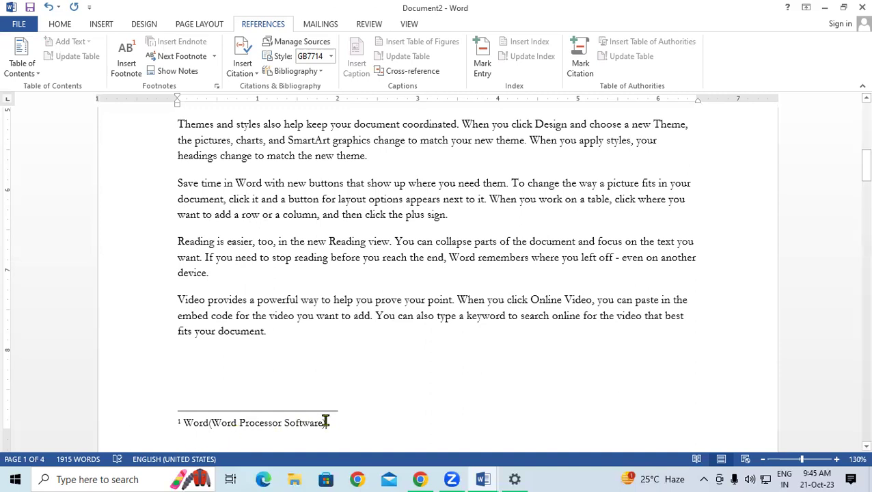
- Replace the text inside the footnote's parentheses with "MS Word , Microsoft Word,Word"
{"action": "left_click_drag", "start_coordinate": [325, 423], "coordinate": [220, 424]}
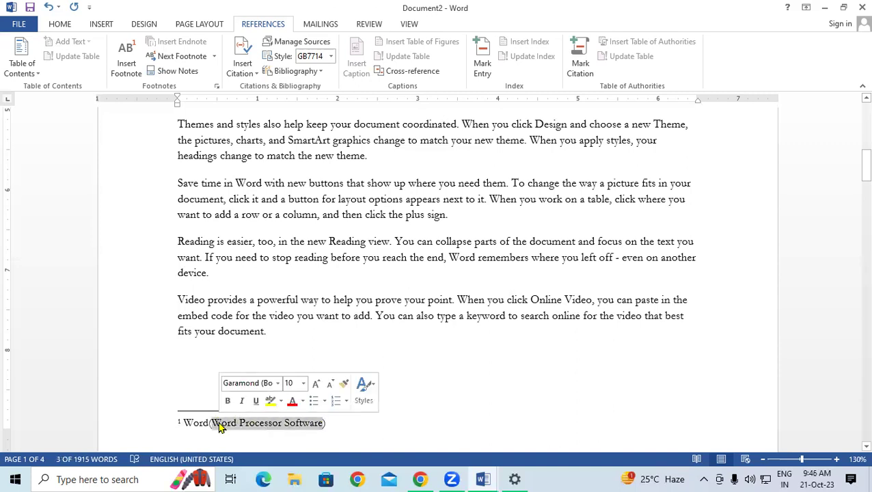
{"action": "type", "text": "MS Word"}
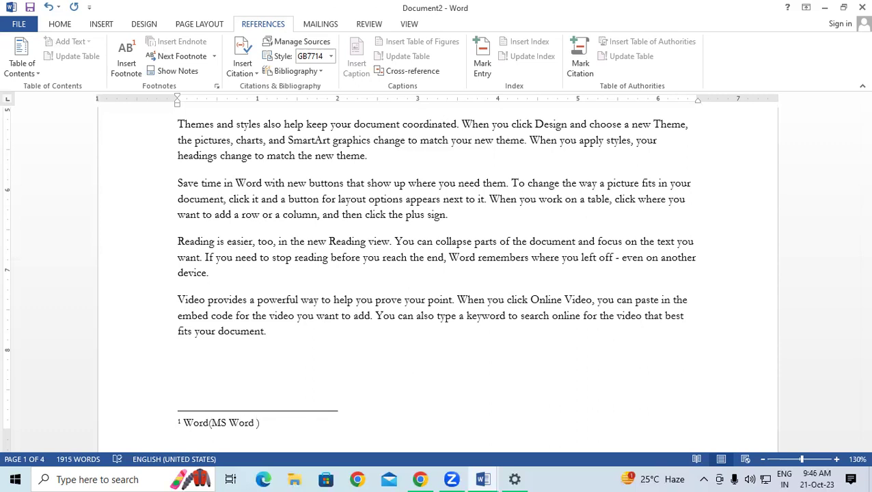
{"action": "type", "text": " , Microsf"}
{"action": "key", "text": "BackSpace"}
{"action": "type", "text": "oft Word"}
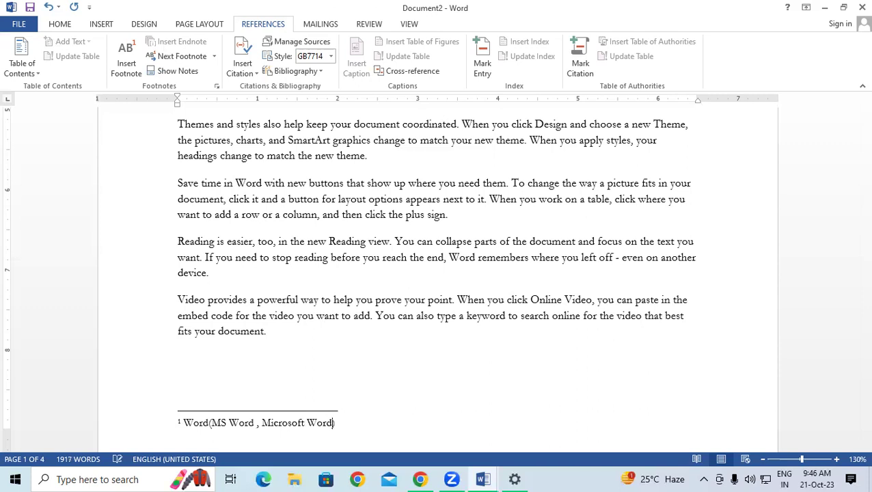
{"action": "type", "text": ",Word"}
{"action": "left_click", "coordinate": [385, 426]}
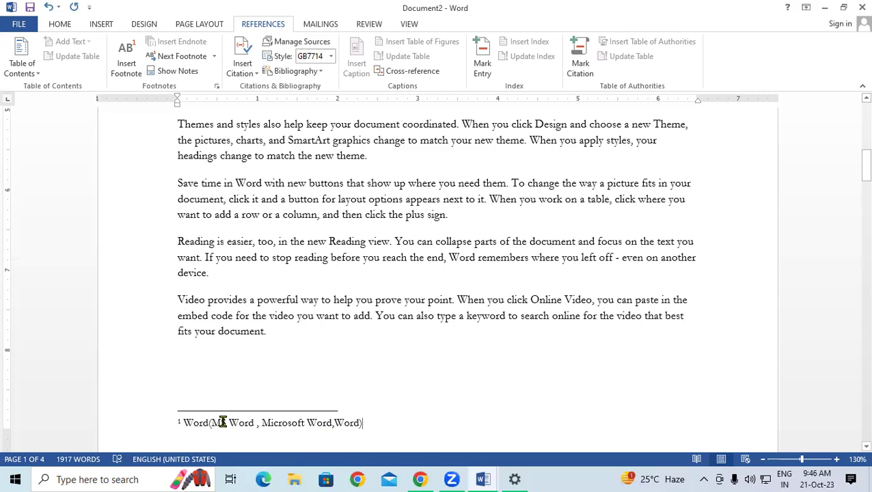
- Preview the footnote at its reference mark in the body text and correct its flagged "Word,Word" to "Word, Word"
{"action": "left_click", "coordinate": [501, 232]}
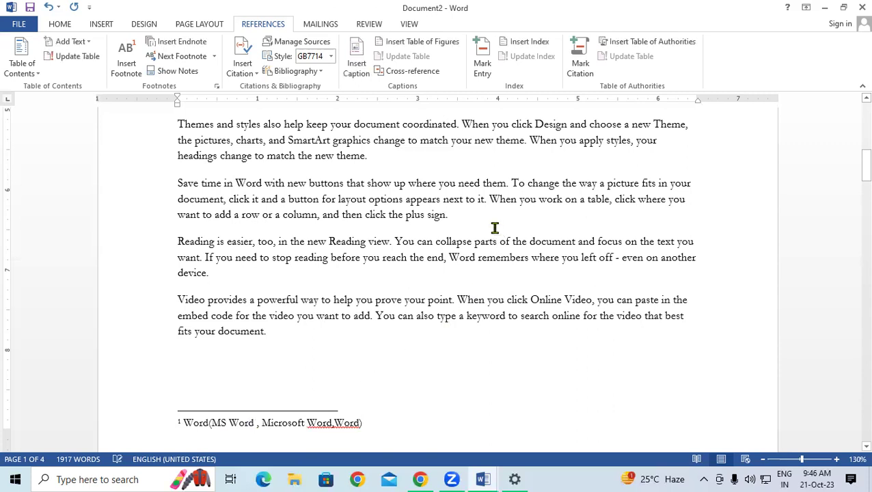
{"action": "scroll", "coordinate": [501, 231], "scroll_direction": "up", "scroll_amount": 2}
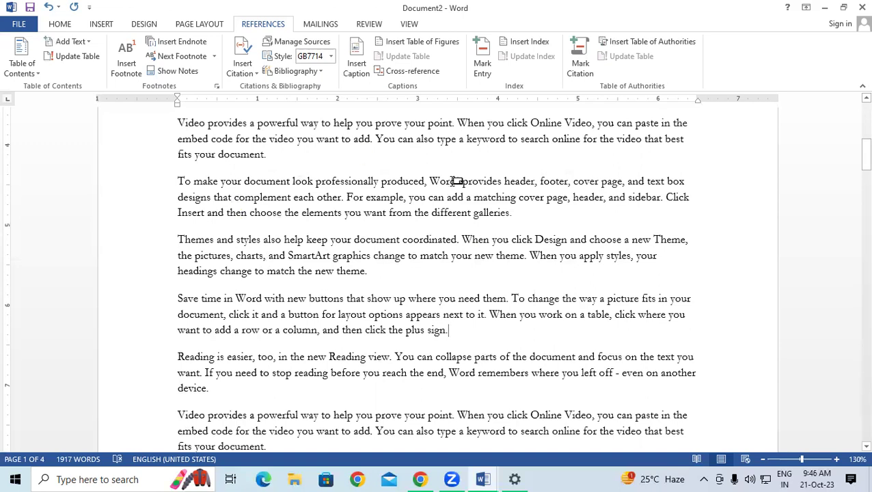
{"action": "mouse_move", "coordinate": [456, 180]}
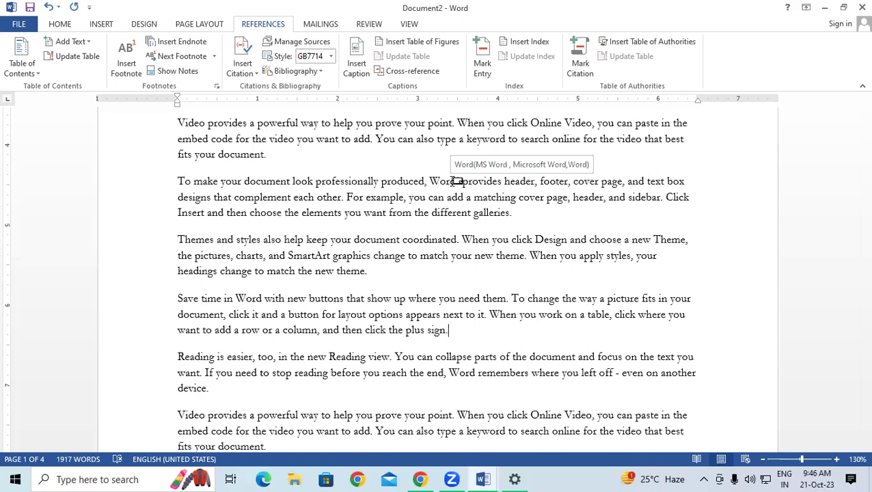
{"action": "scroll", "coordinate": [452, 179], "scroll_direction": "down", "scroll_amount": 6}
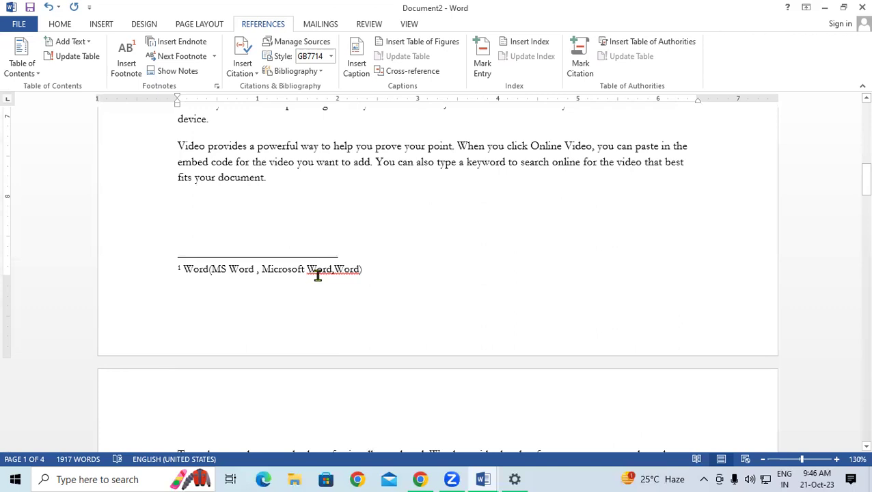
{"action": "right_click", "coordinate": [332, 275]}
{"action": "left_click", "coordinate": [374, 285]}
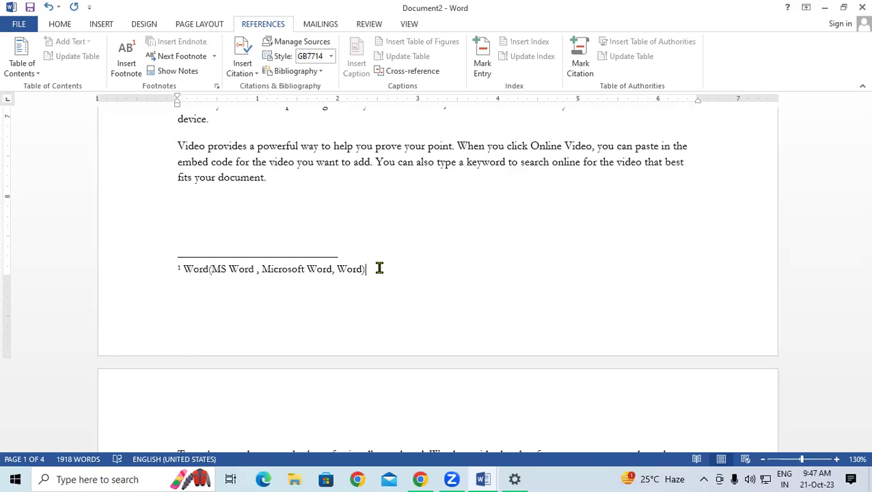
- Insert the word "SBI" before "You can collapse" in the last "Reading is easier" paragraph on page 1
{"action": "scroll", "coordinate": [379, 269], "scroll_direction": "up", "scroll_amount": 2}
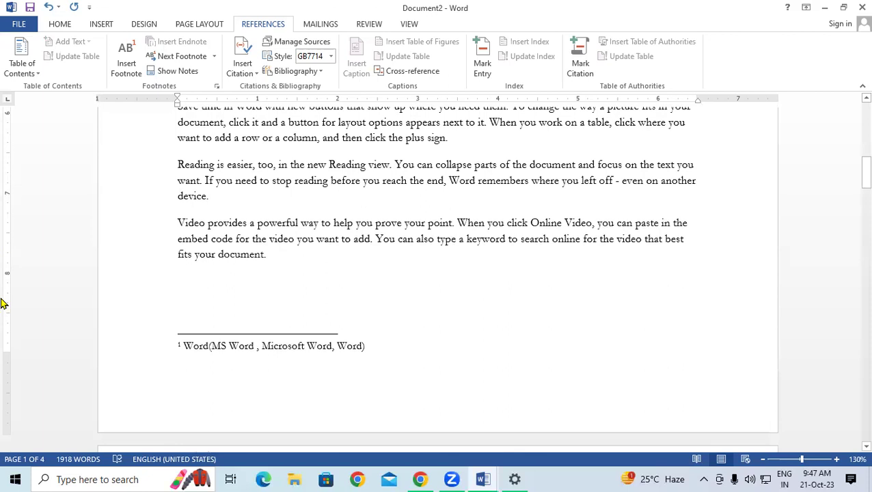
{"action": "left_click", "coordinate": [396, 164]}
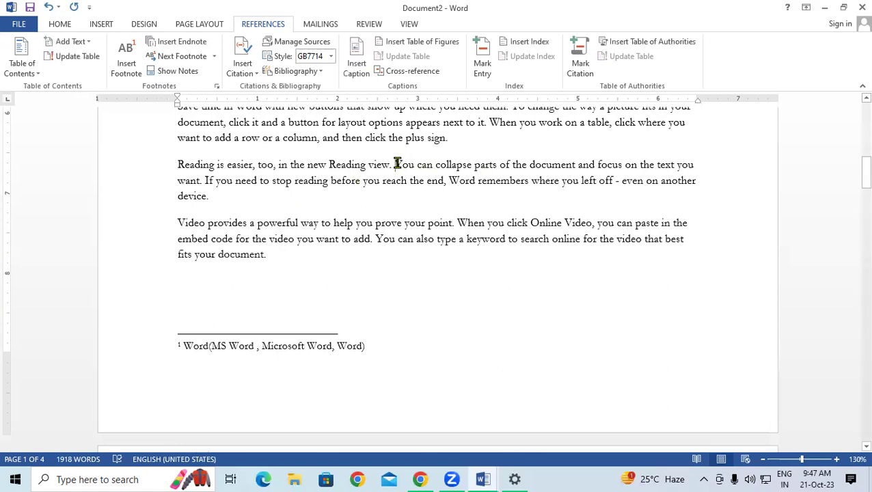
{"action": "type", "text": "SBI"}
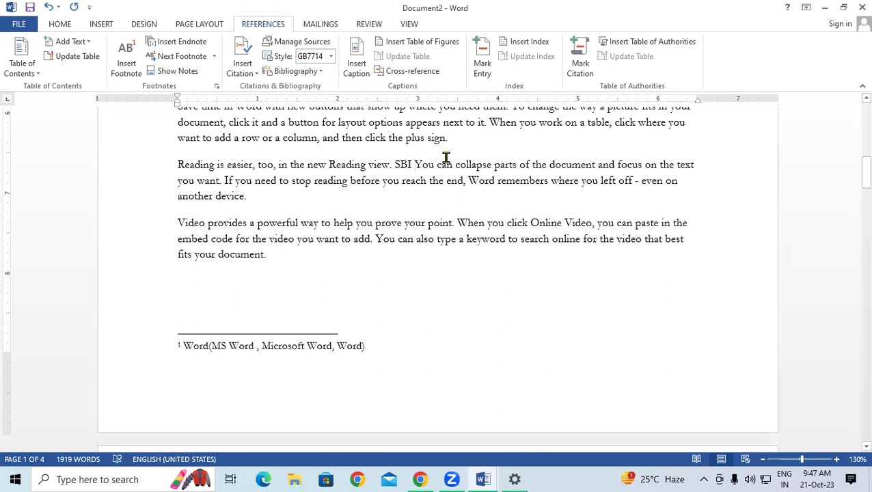
- Attach an endnote to "SBI" with the text "SBI(State Bank of India)"
{"action": "left_click_drag", "start_coordinate": [395, 166], "coordinate": [406, 167]}
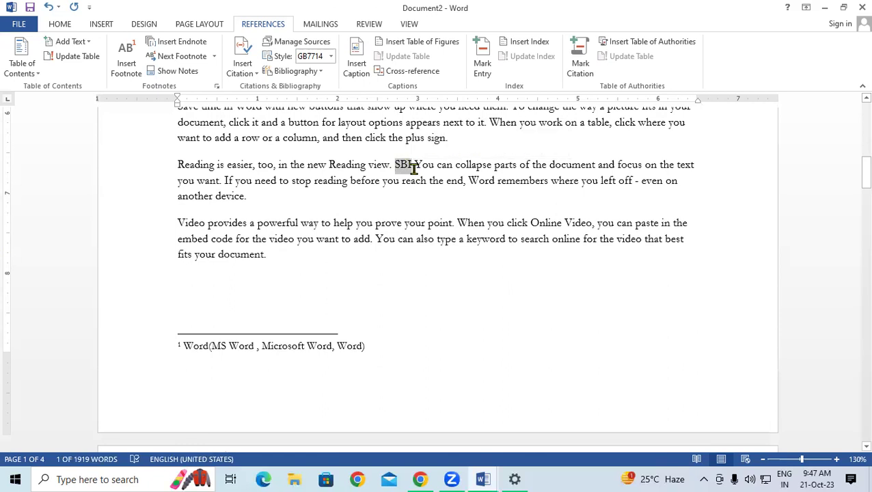
{"action": "key", "text": "ctrl+alt+d"}
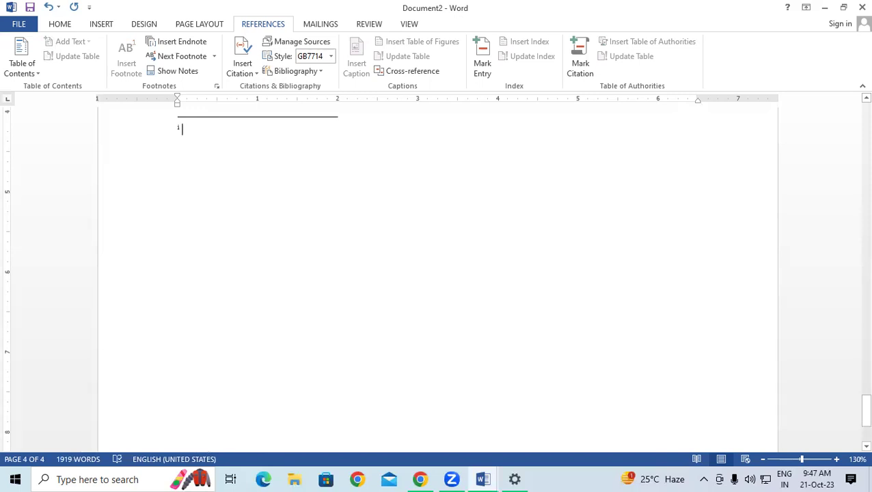
{"action": "type", "text": "SBI(State o"}
{"action": "key", "text": "BackSpace"}
{"action": "type", "text": "Band"}
{"action": "key", "text": "BackSpace"}
{"action": "type", "text": "n"}
{"action": "key", "text": "BackSpace"}
{"action": "type", "text": "k of India"}
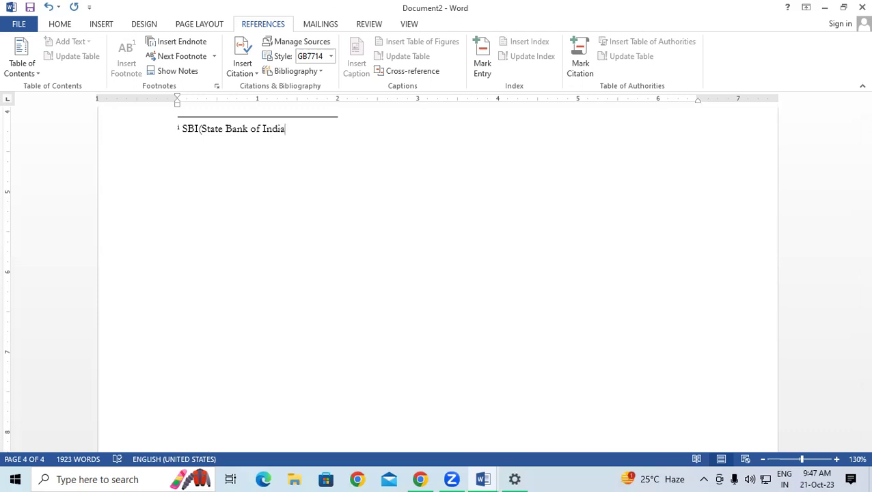
{"action": "type", "text": ")"}
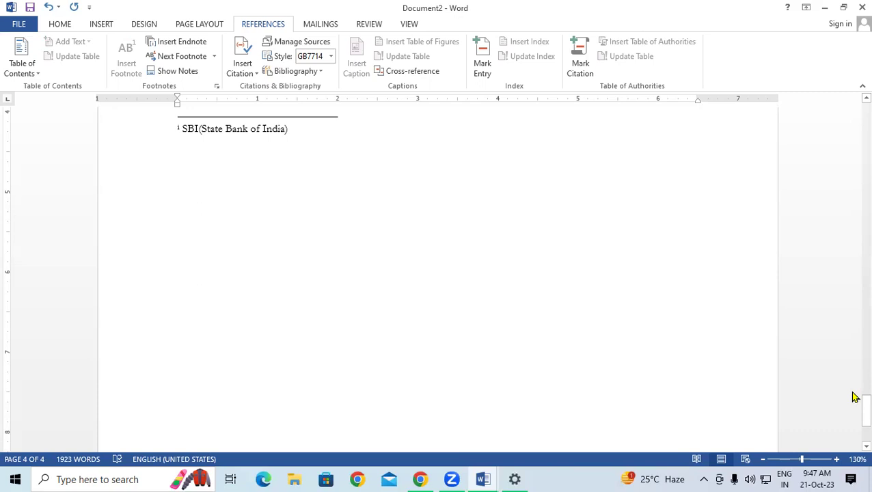
- Return to the start of the document, jump to the next footnote reference and preview the note on "Word"
{"action": "left_click_drag", "start_coordinate": [854, 406], "coordinate": [852, 146]}
{"action": "left_click_drag", "start_coordinate": [854, 391], "coordinate": [854, 82]}
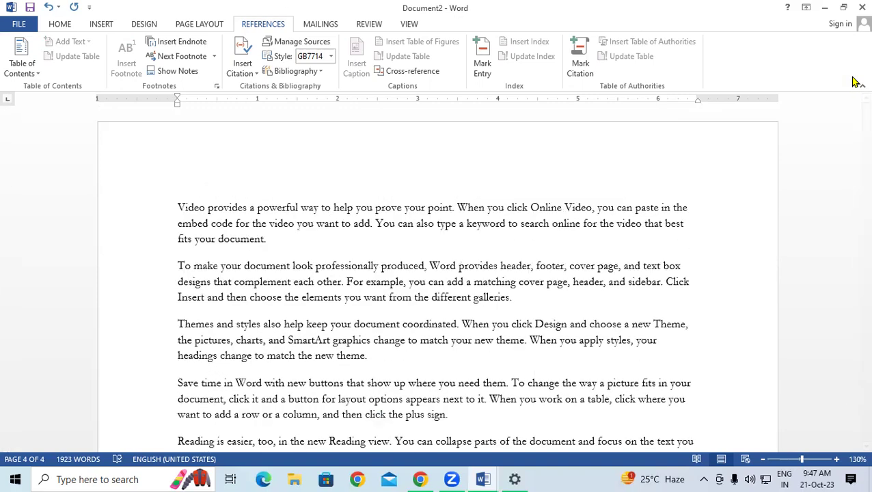
{"action": "left_click", "coordinate": [175, 205]}
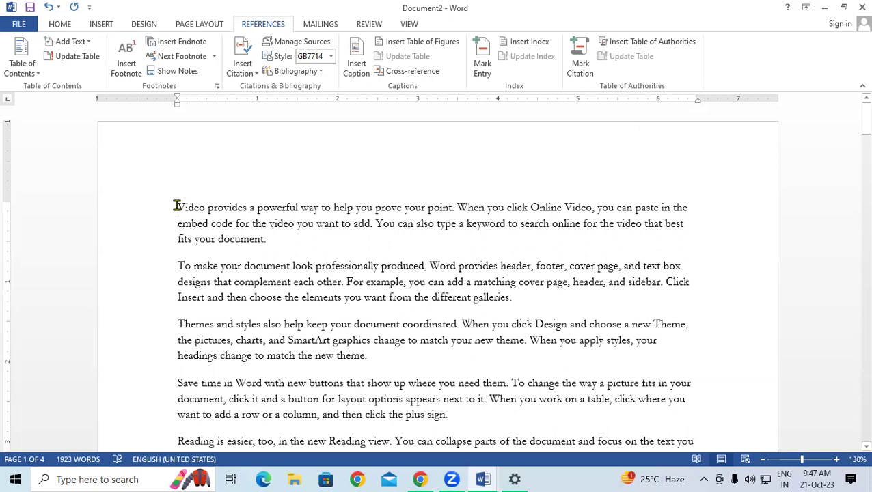
{"action": "left_click", "coordinate": [164, 61]}
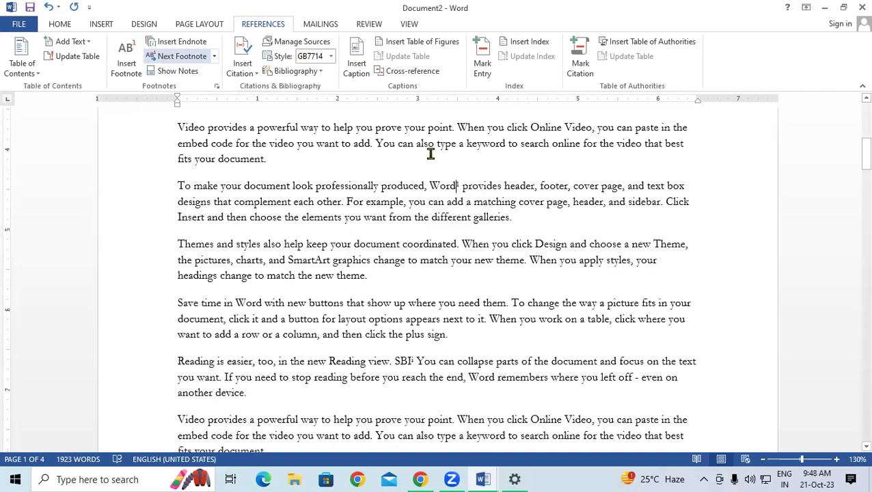
{"action": "mouse_move", "coordinate": [458, 186]}
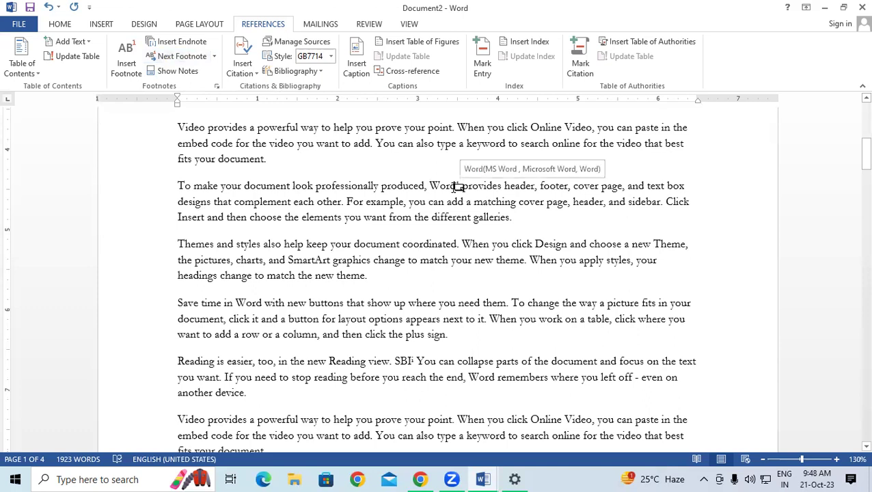
- Show the notes with the endnote area selected, then switch back to the endnote's reference in the body text
{"action": "left_click", "coordinate": [179, 74]}
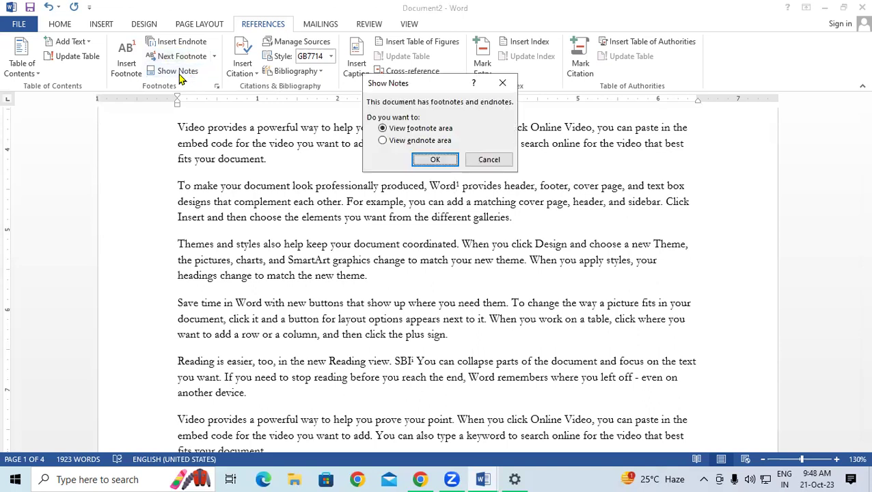
{"action": "left_click", "coordinate": [384, 142]}
{"action": "left_click", "coordinate": [432, 159]}
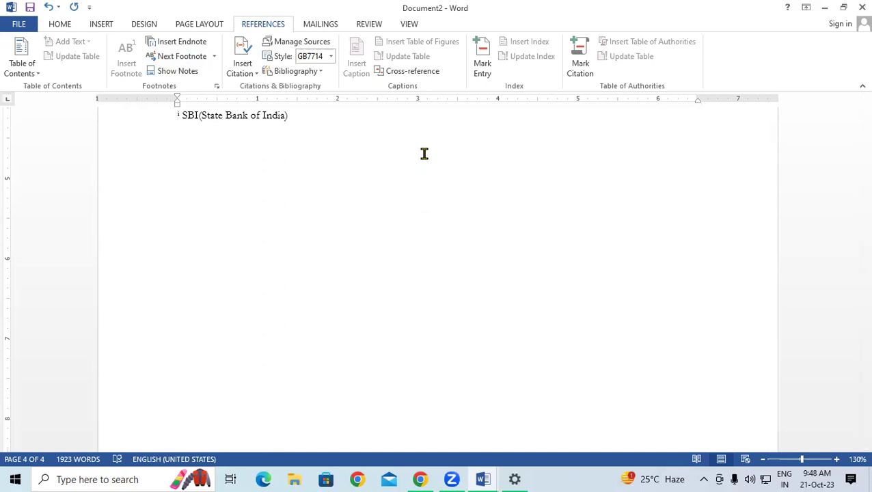
{"action": "left_click", "coordinate": [175, 72]}
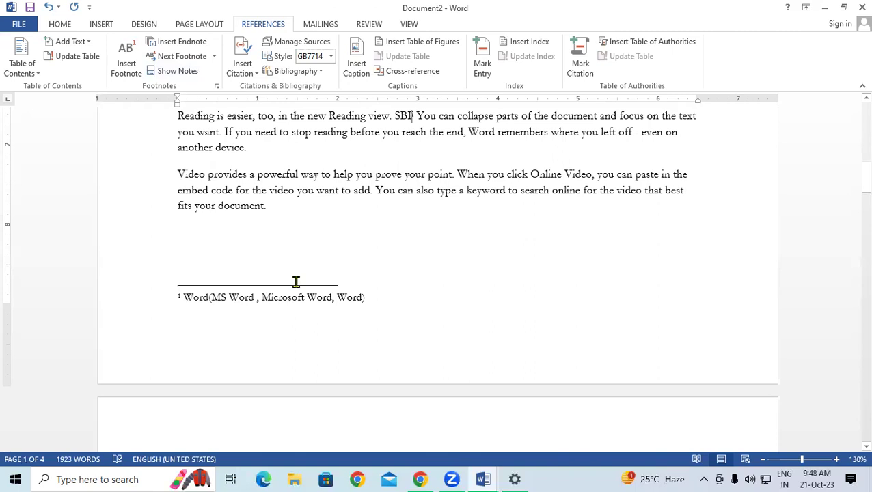
{"action": "left_click", "coordinate": [179, 58]}
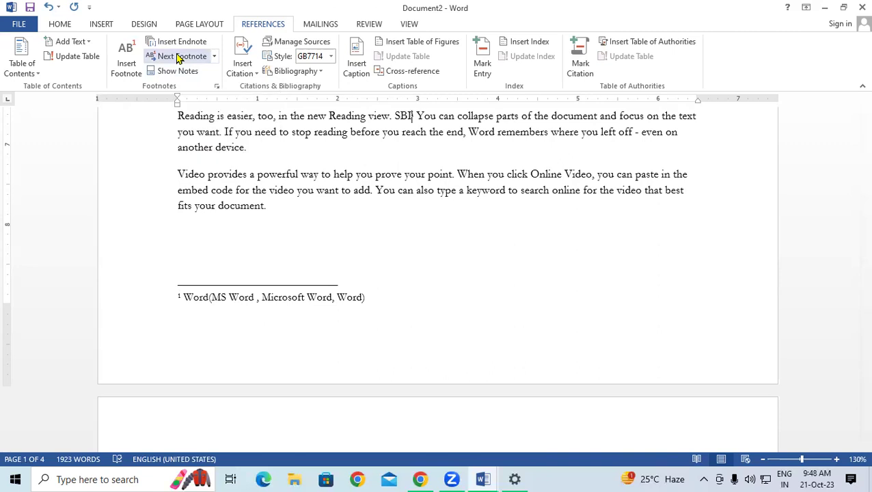
{"action": "left_click", "coordinate": [214, 56]}
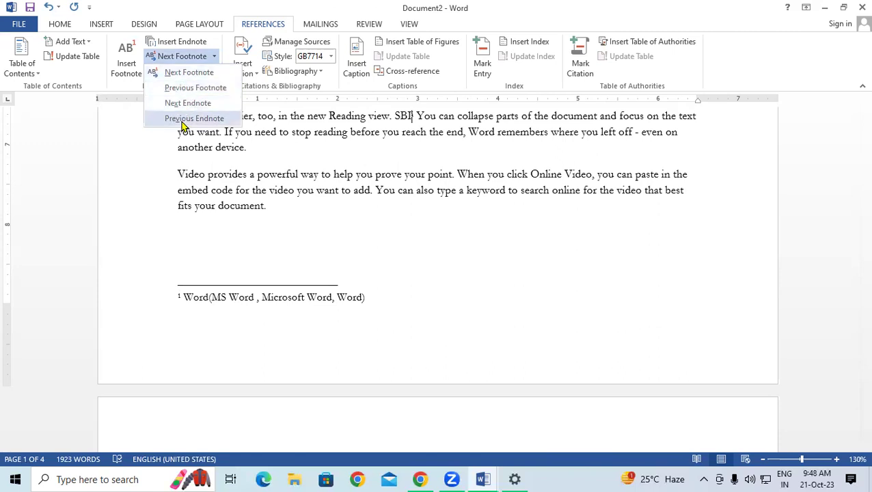
{"action": "left_click", "coordinate": [425, 253]}
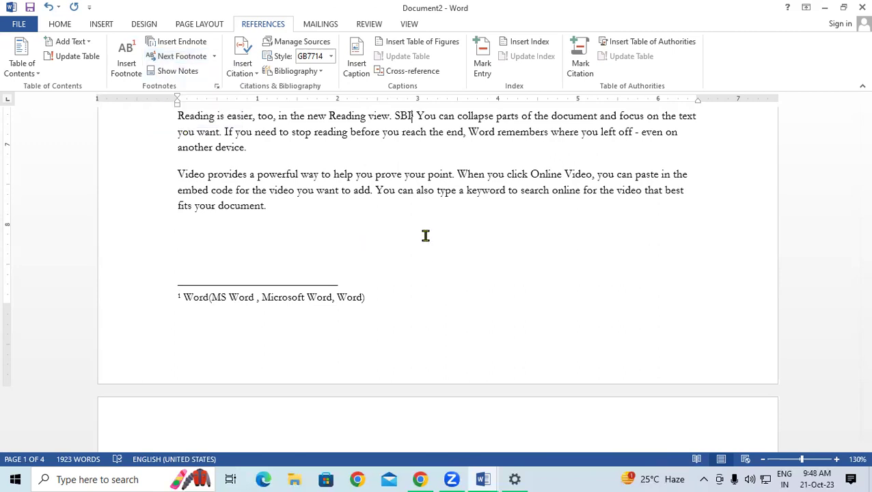
{"action": "scroll", "coordinate": [423, 209], "scroll_direction": "up", "scroll_amount": 3}
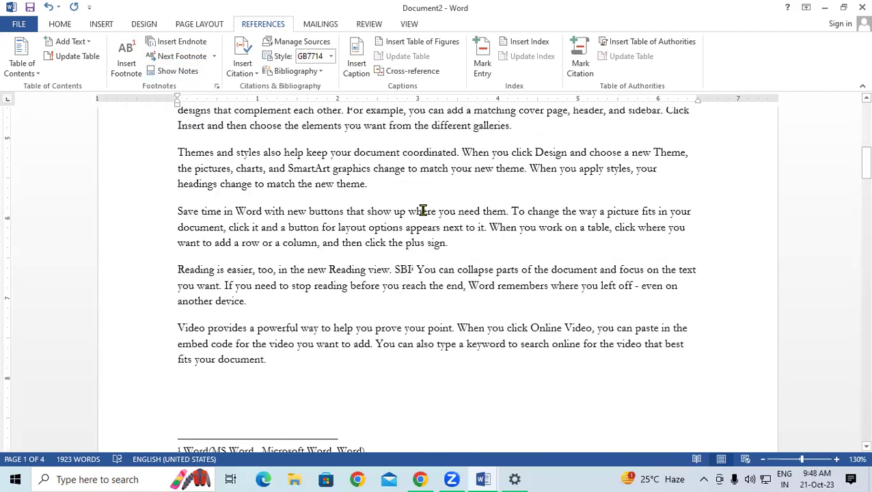
- Attach a footnote with the text "dddgfg" to "When" in the "Themes and styles" paragraph near the start of page 2
{"action": "scroll", "coordinate": [423, 210], "scroll_direction": "down", "scroll_amount": 3}
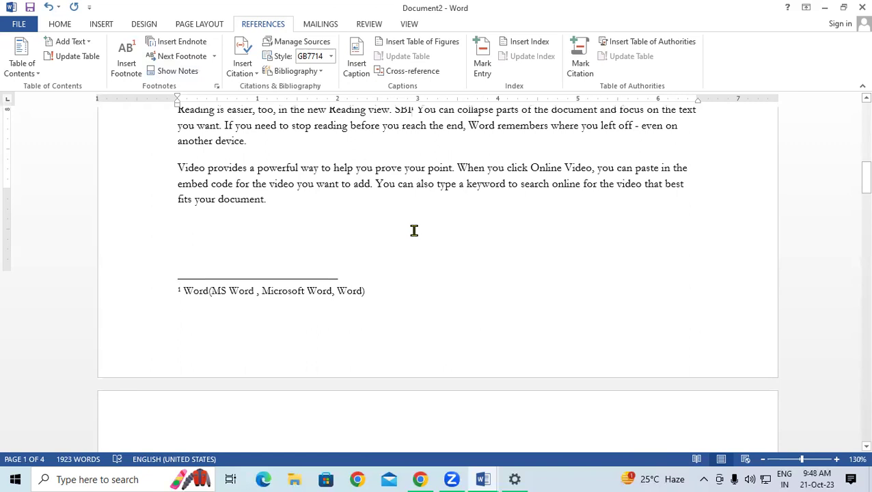
{"action": "key", "text": "ctrl+z"}
{"action": "left_click_drag", "start_coordinate": [460, 196], "coordinate": [488, 198]}
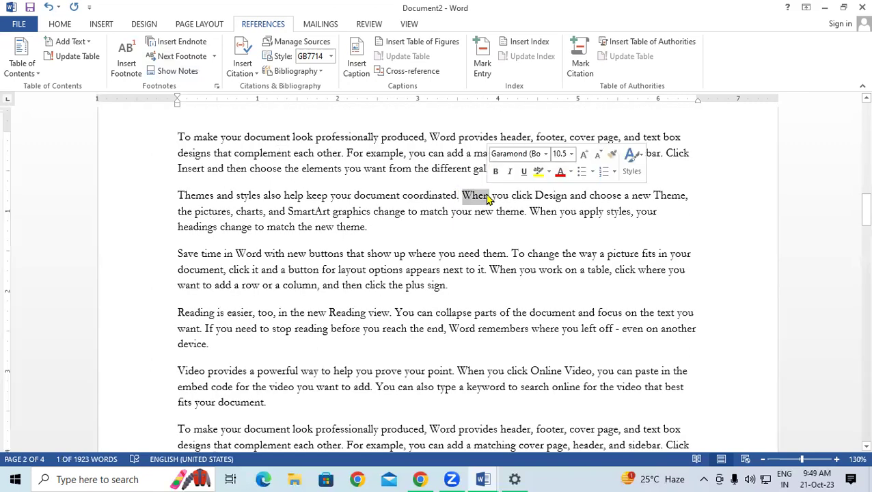
{"action": "key", "text": "ctrl+alt+f"}
{"action": "type", "text": "ddd"}
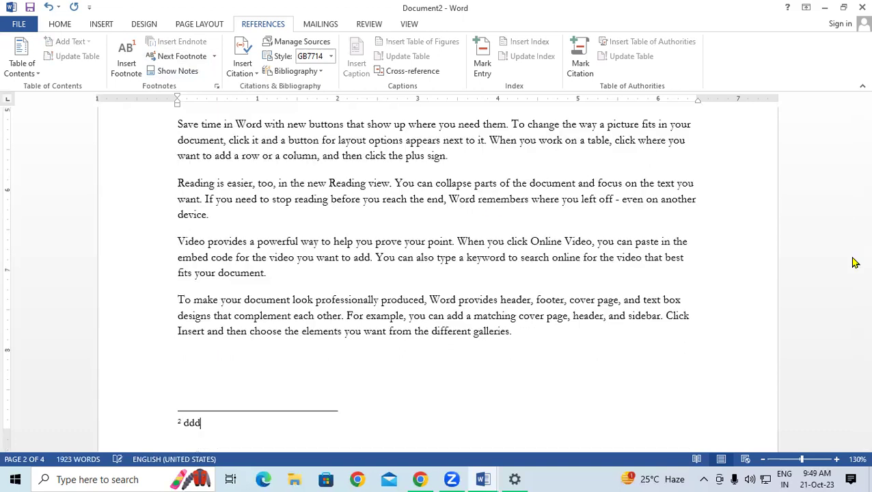
{"action": "type", "text": "gfg"}
- Go through the footnote references on "Word" and "When" one after the other with Next Footnote
{"action": "scroll", "coordinate": [183, 215], "scroll_direction": "up", "scroll_amount": 10}
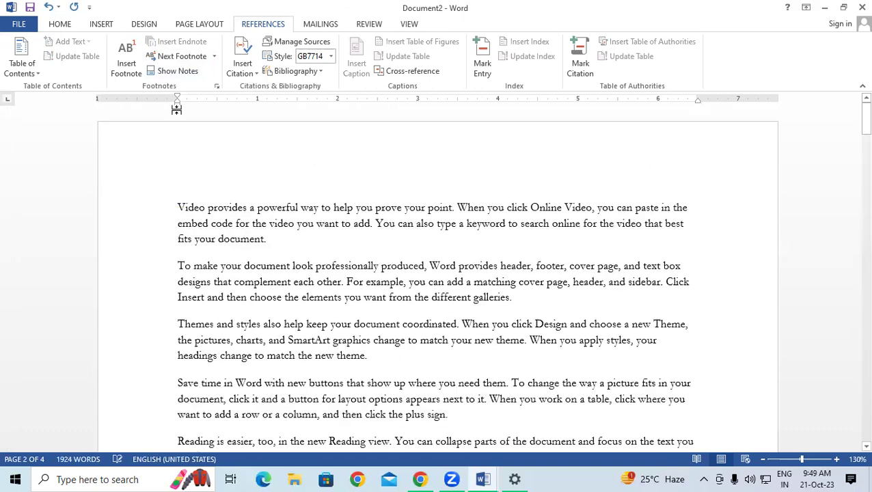
{"action": "left_click", "coordinate": [186, 60]}
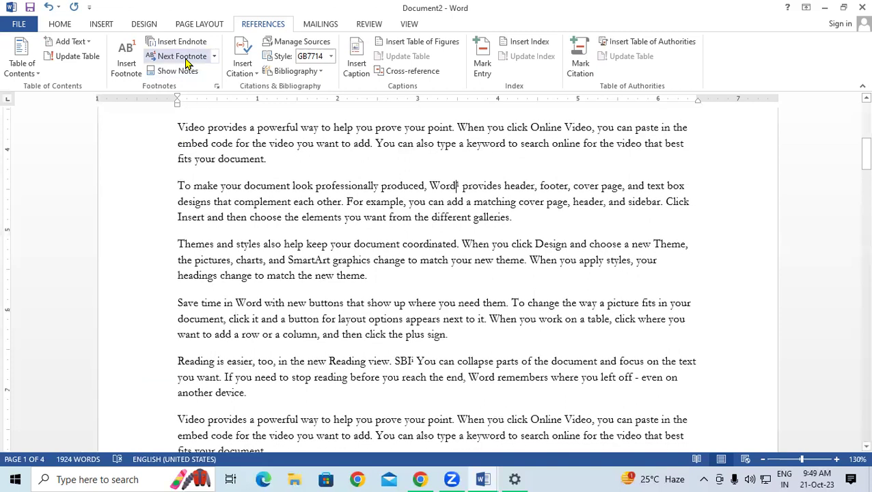
{"action": "left_click", "coordinate": [187, 59]}
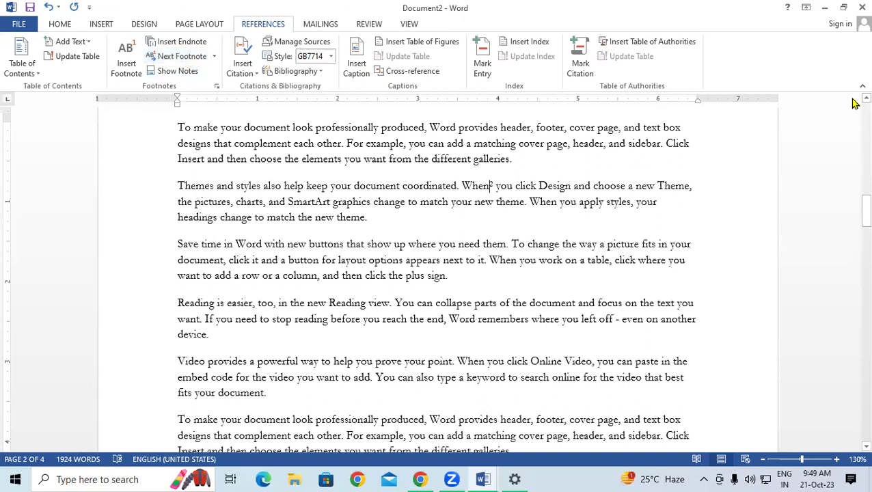
- Place the cursor at the beginning of the document and jump to the next endnote reference
{"action": "scroll", "coordinate": [247, 210], "scroll_direction": "up", "scroll_amount": 3}
{"action": "left_click", "coordinate": [179, 208]}
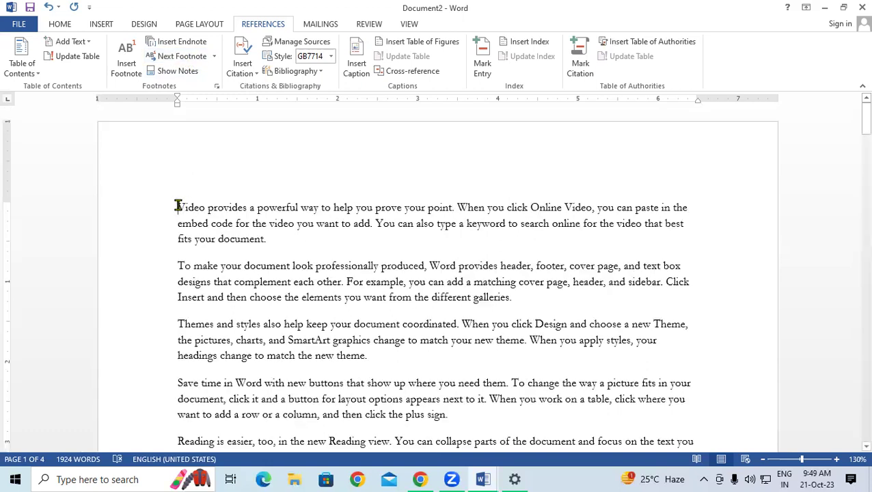
{"action": "left_click", "coordinate": [208, 60]}
{"action": "left_click", "coordinate": [192, 104]}
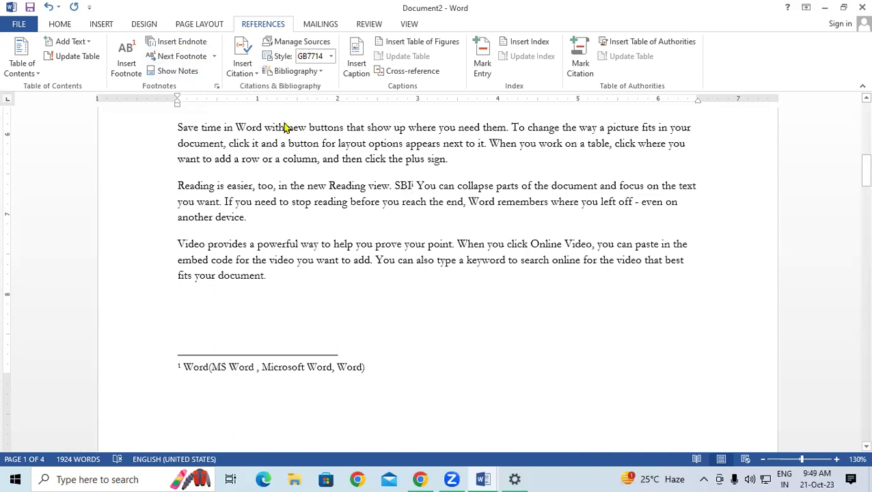
- From the beginning of the document, show the endnote area and switch back to the "SBI" reference mark in the text
{"action": "left_click_drag", "start_coordinate": [854, 186], "coordinate": [853, 96]}
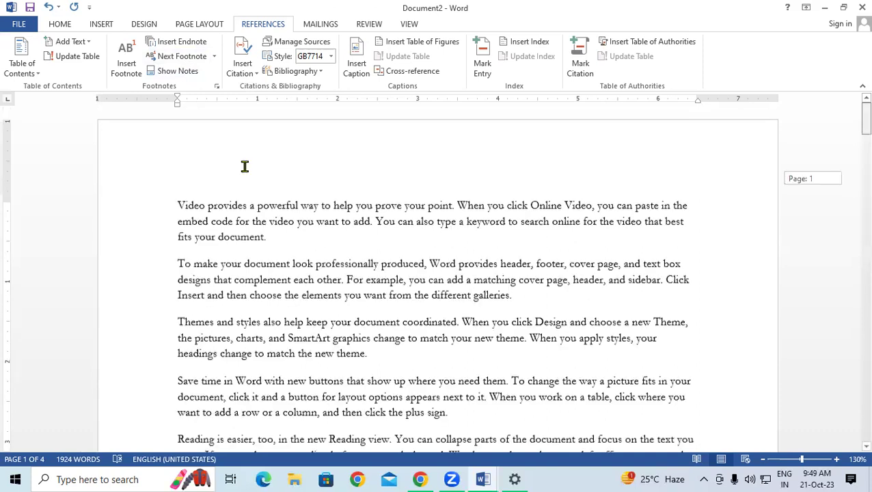
{"action": "left_click", "coordinate": [175, 198]}
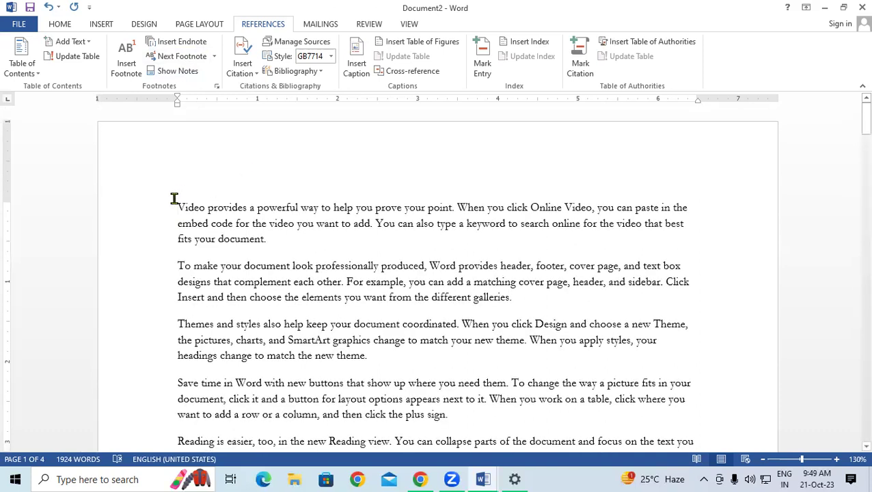
{"action": "left_click", "coordinate": [177, 71]}
{"action": "left_click", "coordinate": [384, 140]}
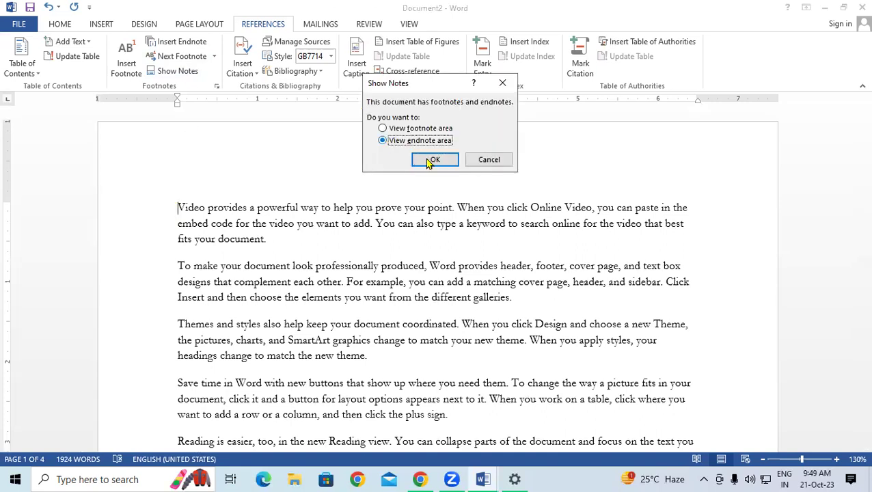
{"action": "left_click", "coordinate": [425, 160]}
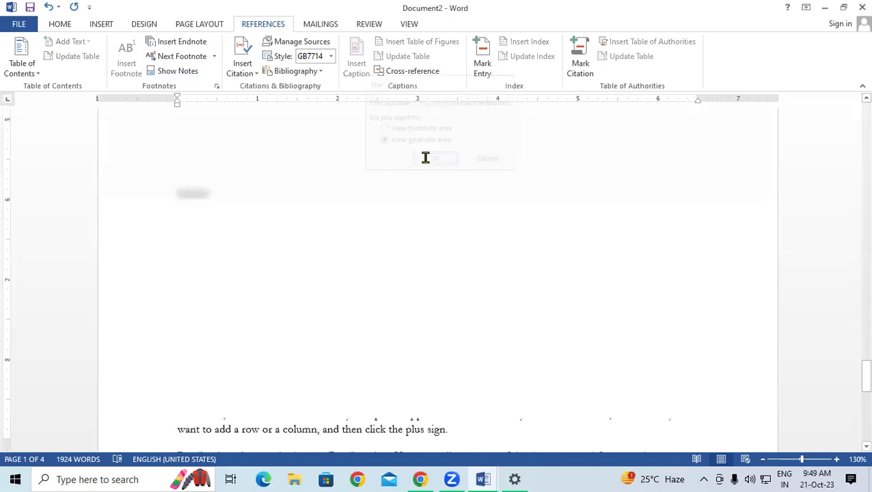
{"action": "left_click", "coordinate": [171, 71]}
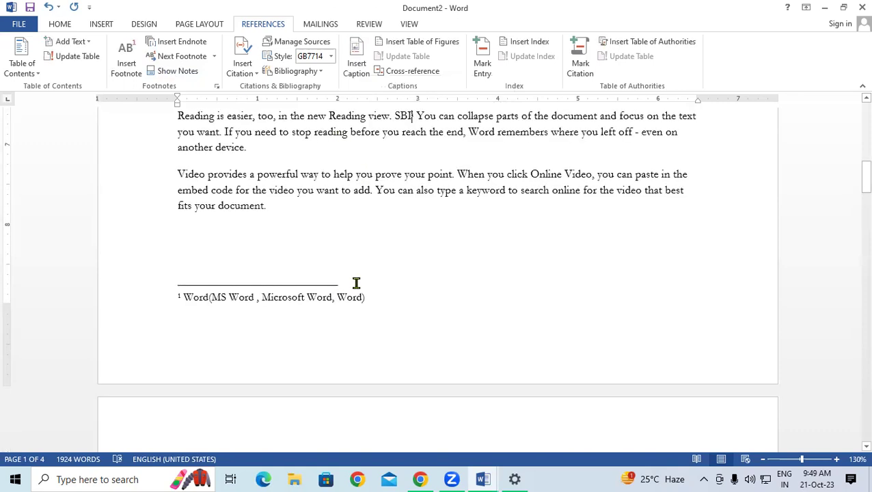